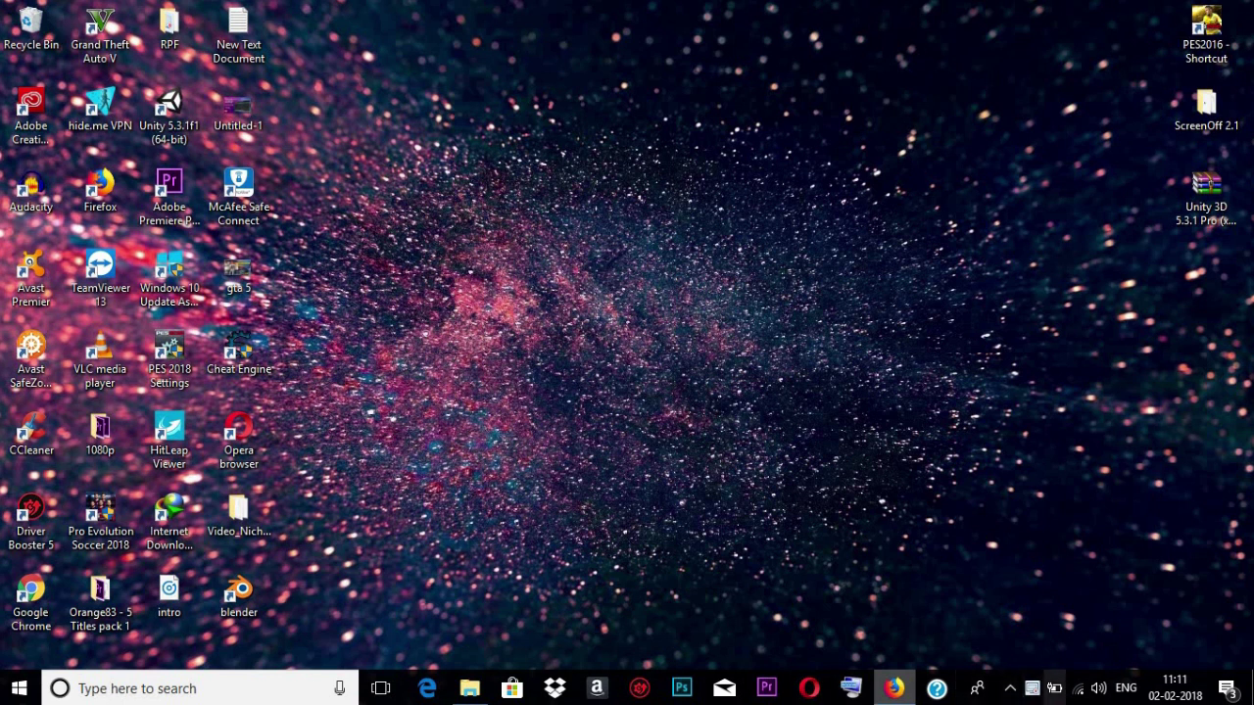
Set the plugged-in power mode to Best performance
left_click(1054, 689)
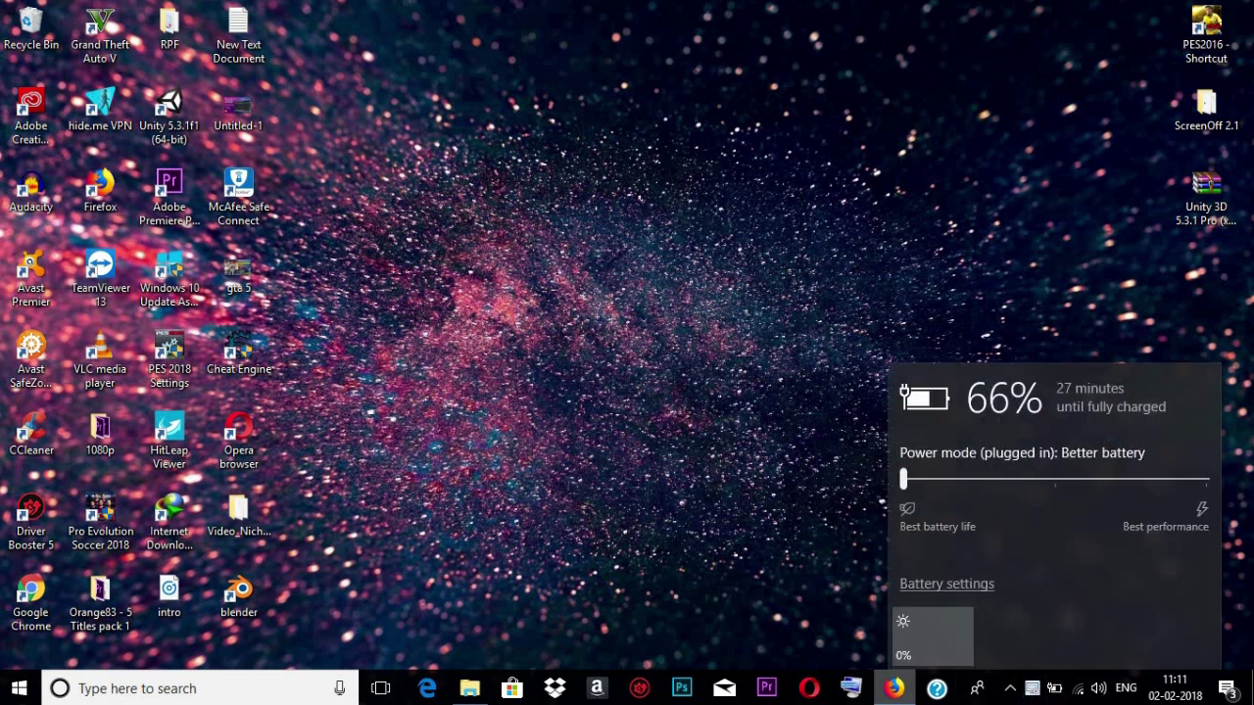
left_click_drag(903, 480, 1205, 480)
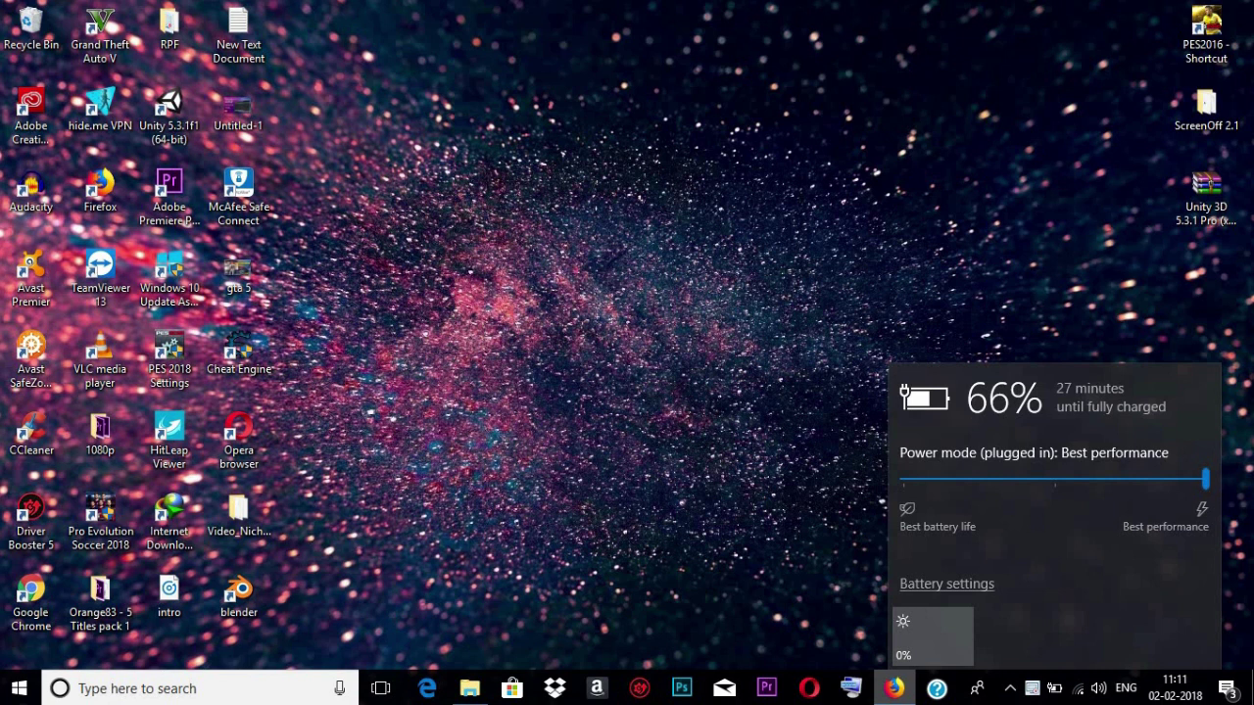
left_click(894, 688)
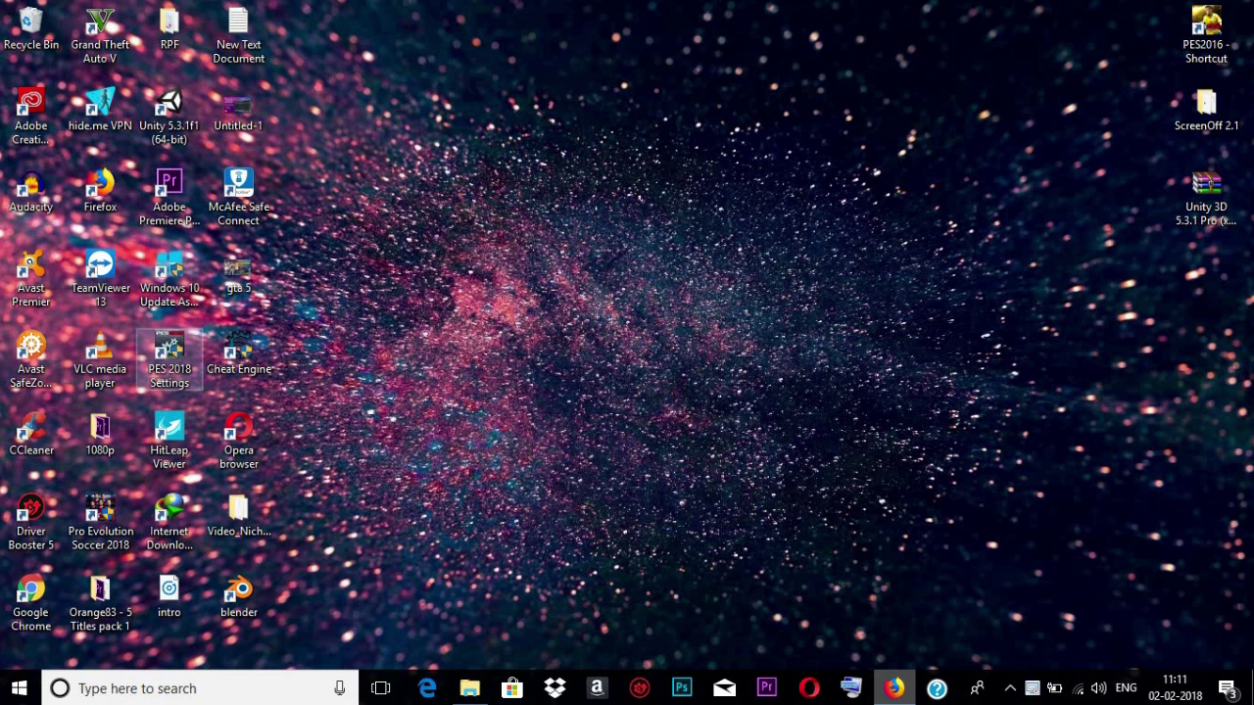
Open the file location of the PES 2018 Settings desktop shortcut and launch the Settings application from that folder
left_click(169, 359)
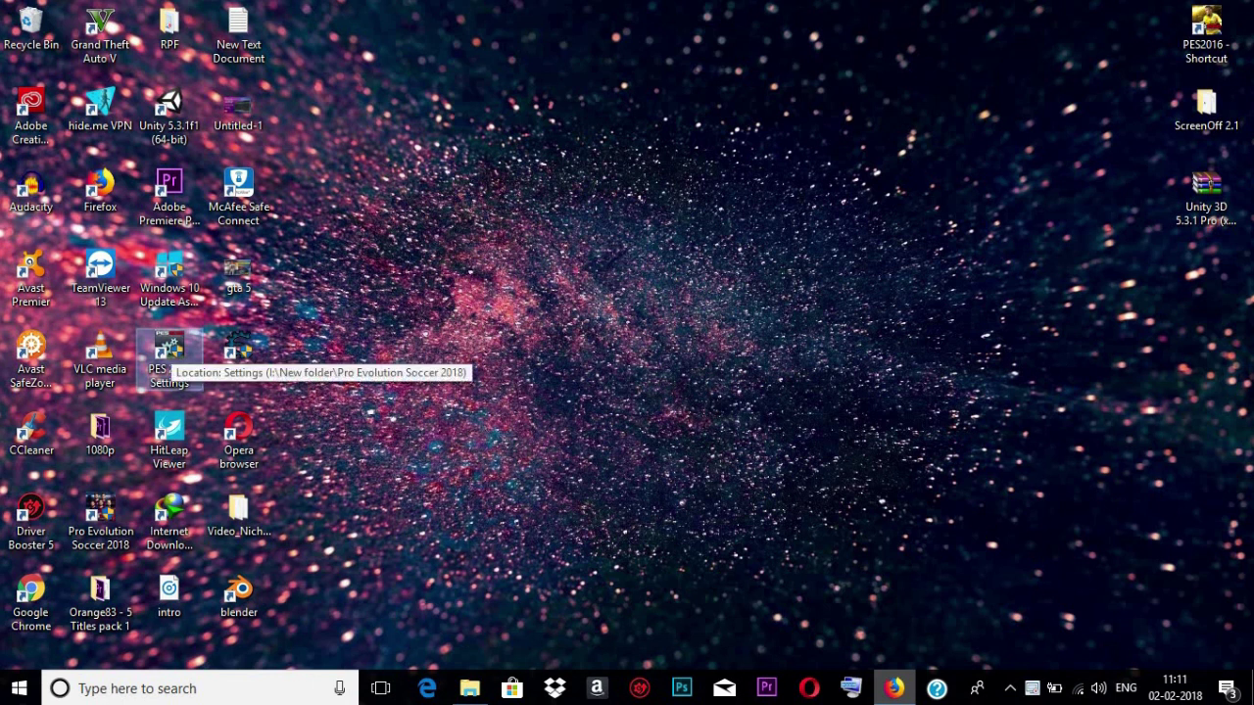
right_click(174, 353)
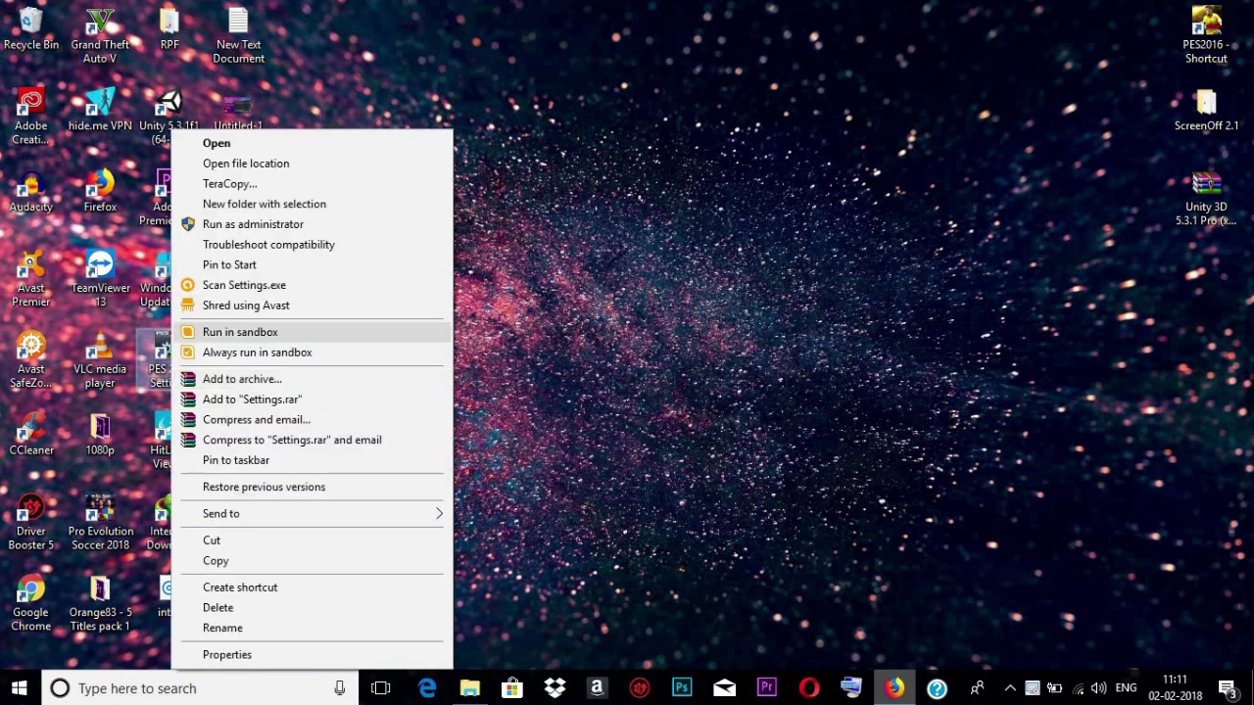
left_click(217, 163)
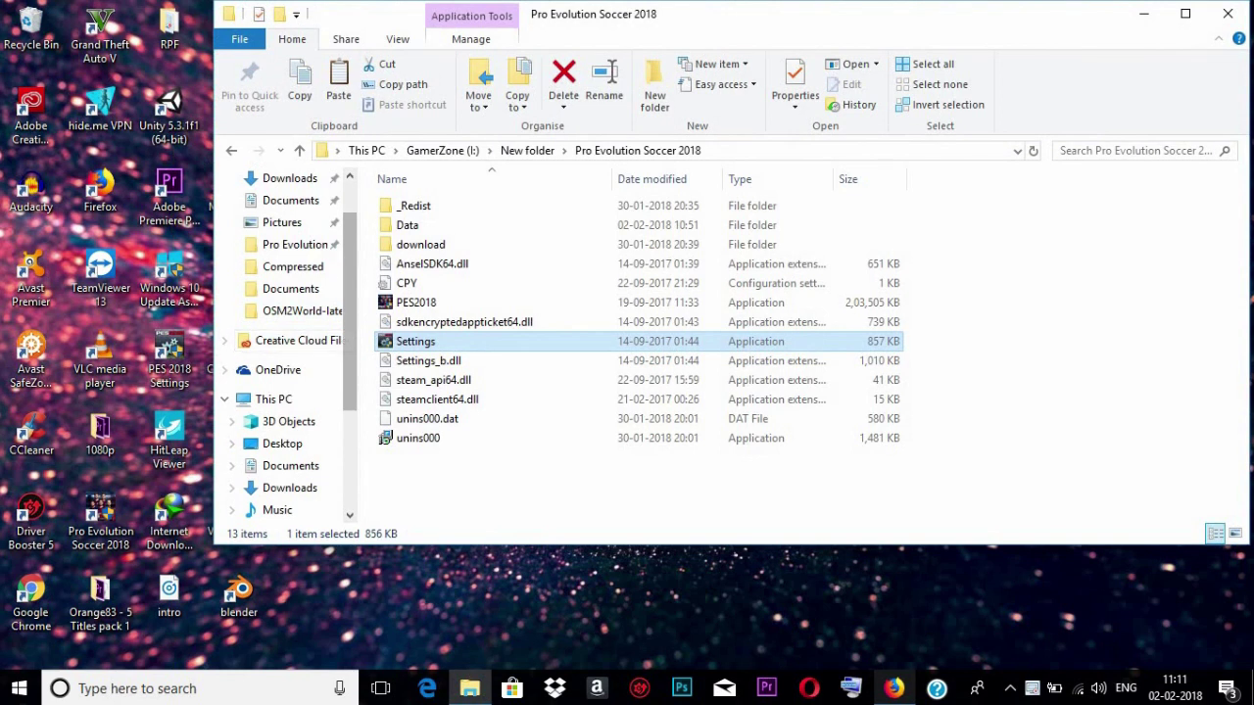
key("F2")
key("Escape")
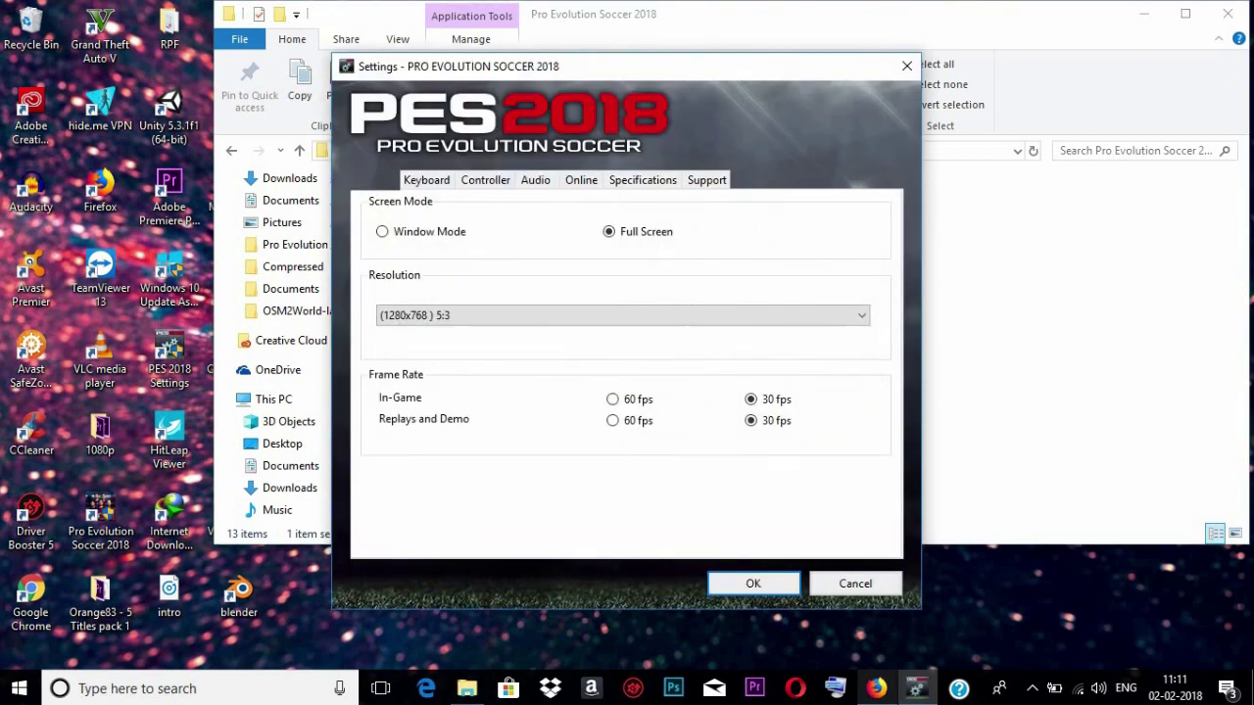
Check the resolution choices, try the 60 fps frame rate options, and return In-Game and Replays and Demo to 30 fps
left_click(623, 315)
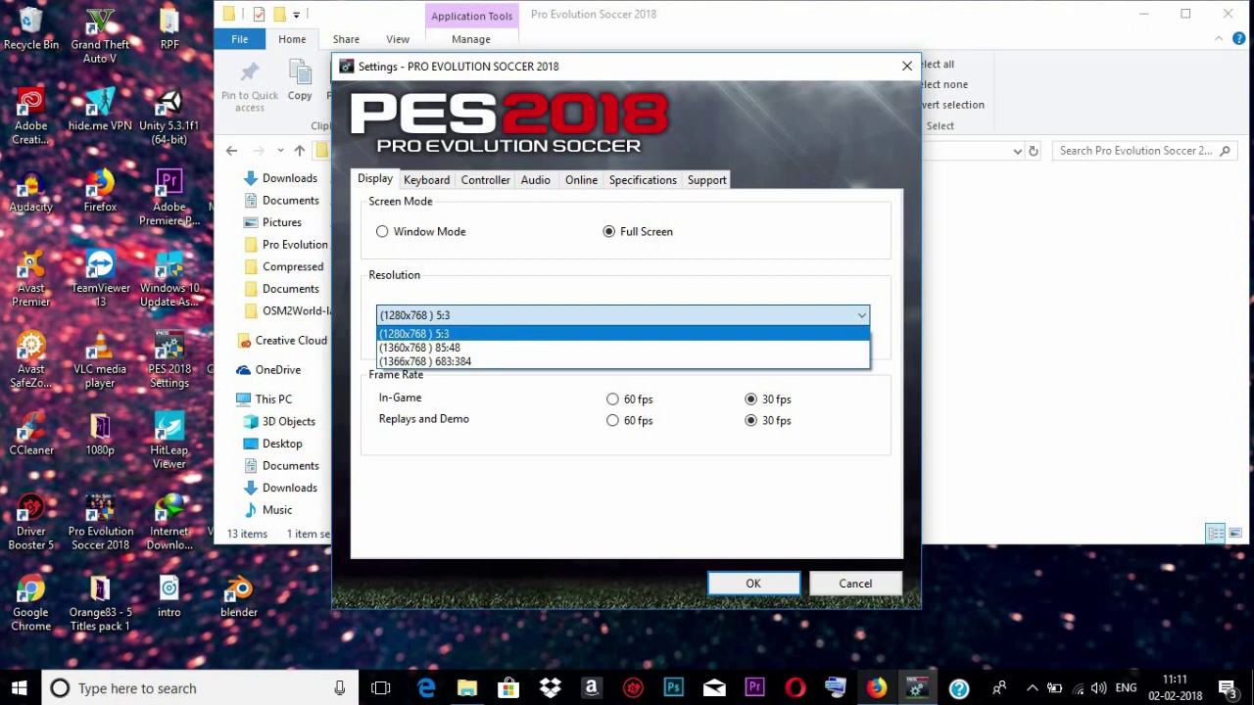
key("Escape")
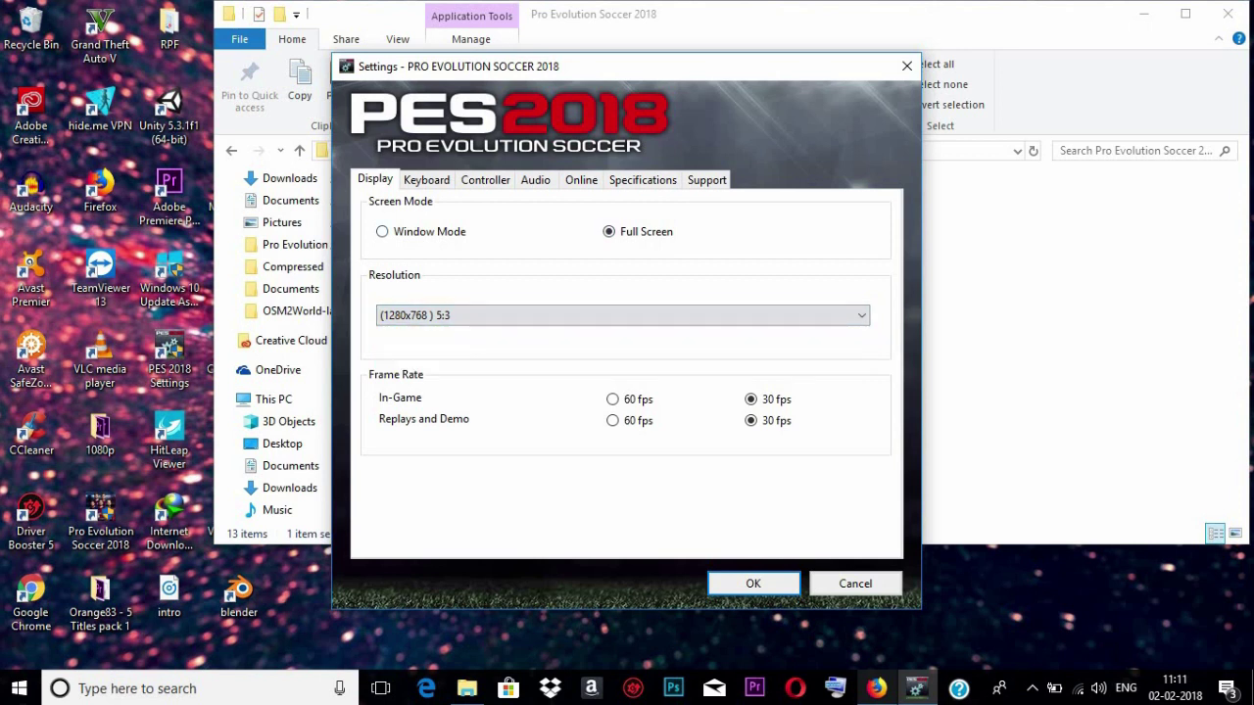
left_click(613, 399)
left_click(751, 400)
left_click(612, 420)
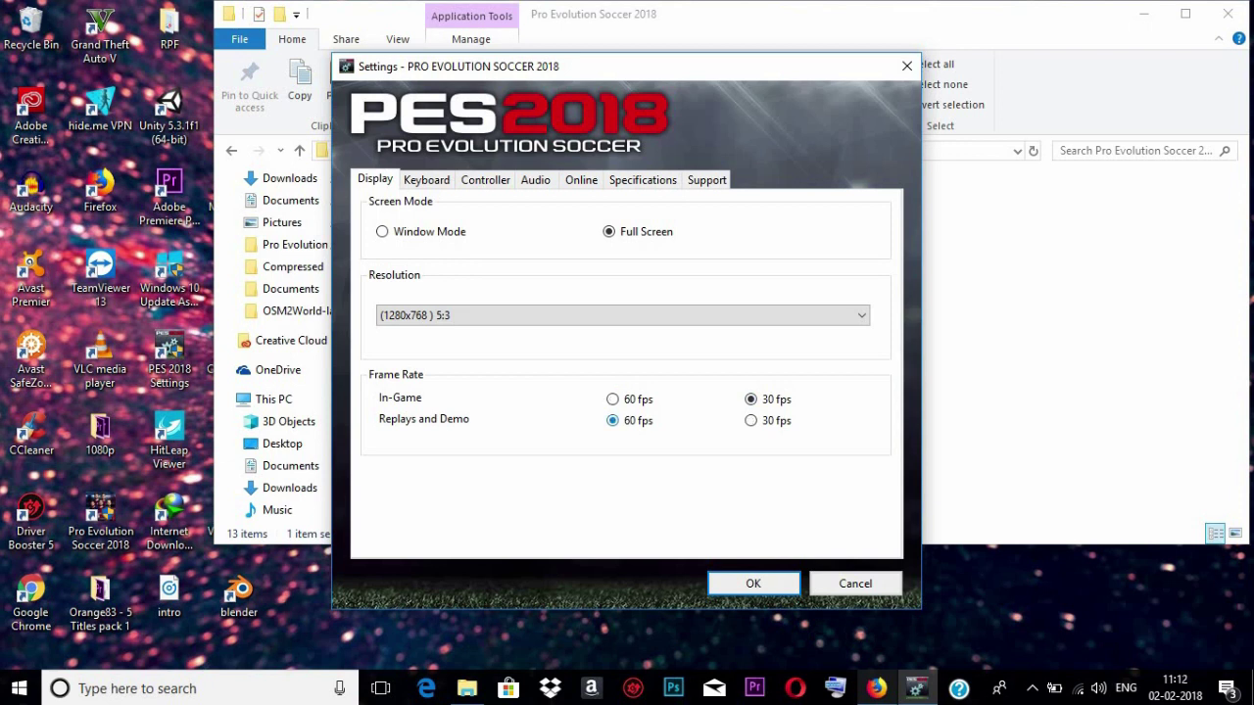
left_click(750, 420)
Review the computer's specifications against the game's minimum system specs, and accept the game settings
left_click(642, 180)
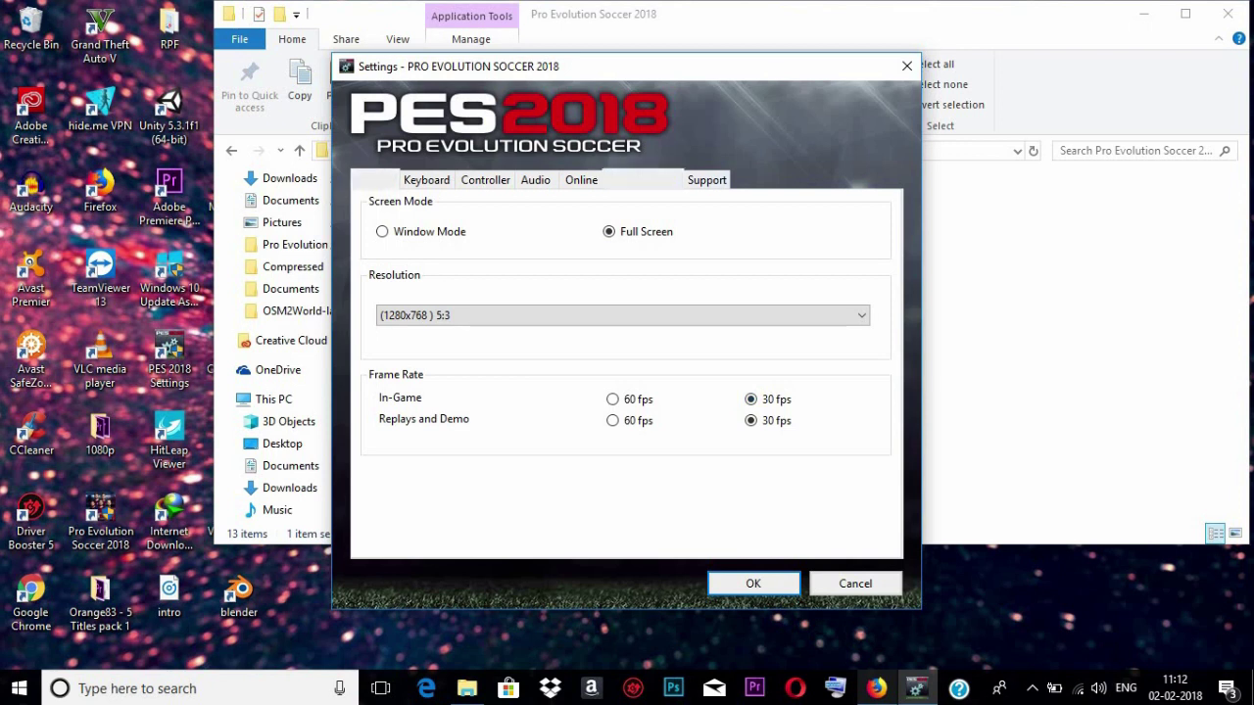
left_click_drag(771, 228, 722, 256)
key("Tab")
key("Tab")
key("Tab")
key("Tab")
key("Tab")
key("Tab")
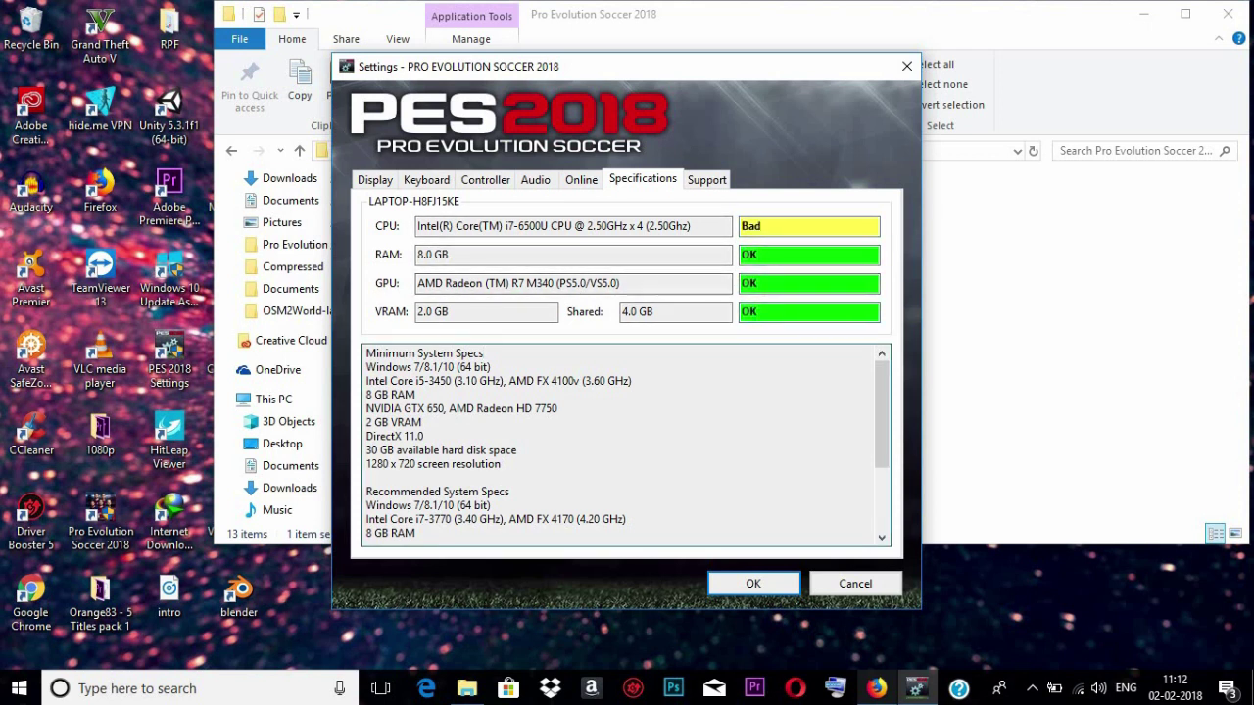
left_click_drag(366, 353, 498, 464)
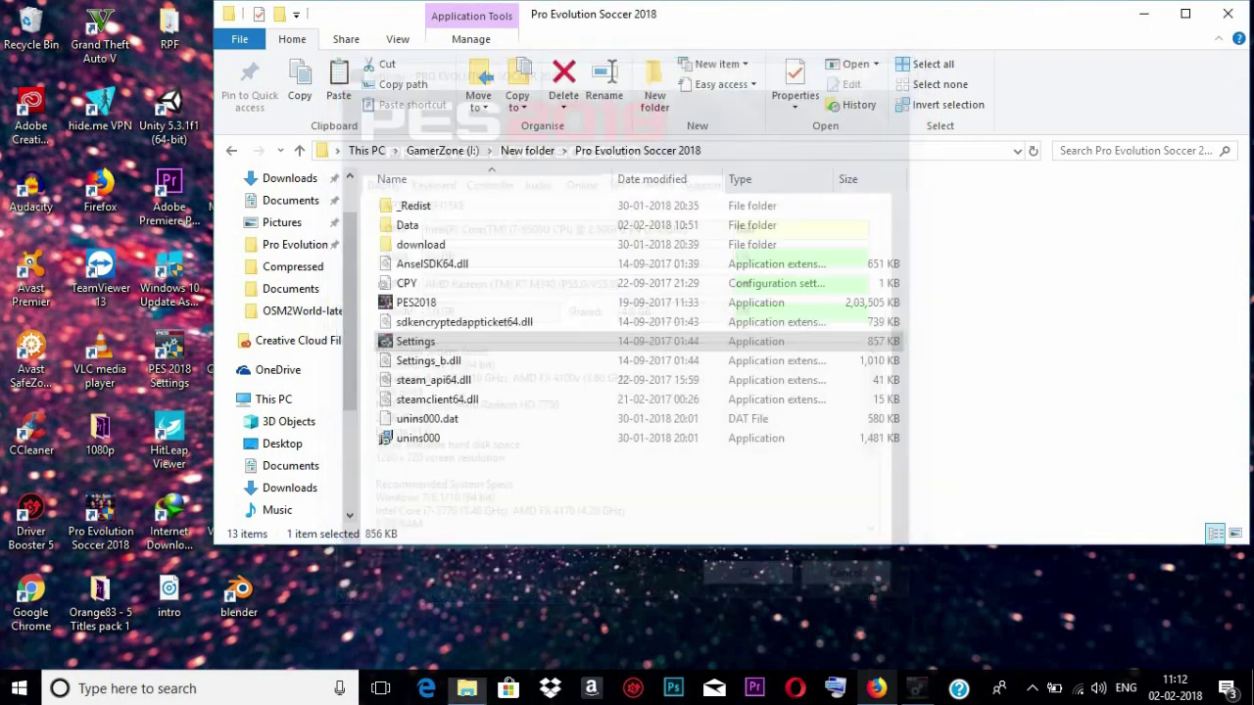
left_click(753, 583)
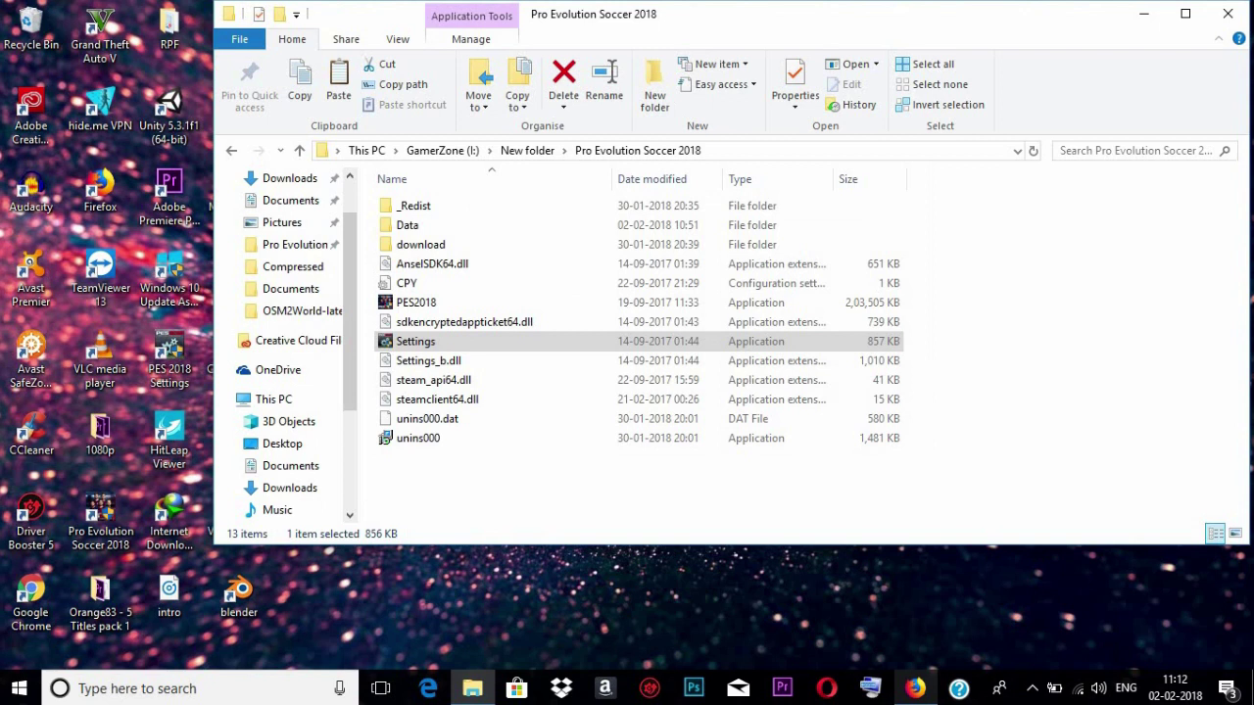
Switch to AMD Radeon Settings and show the Installed Profiled Applications under the Switchable Graphics system settings
right_click(648, 590)
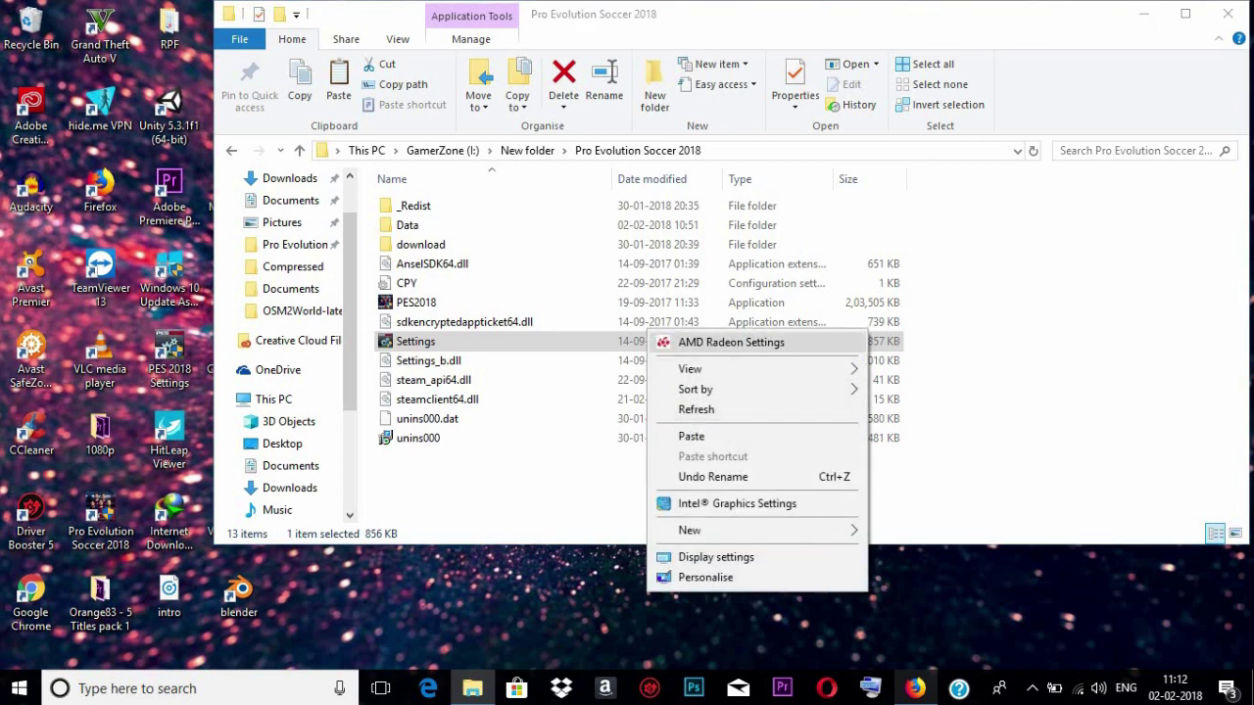
left_click(731, 342)
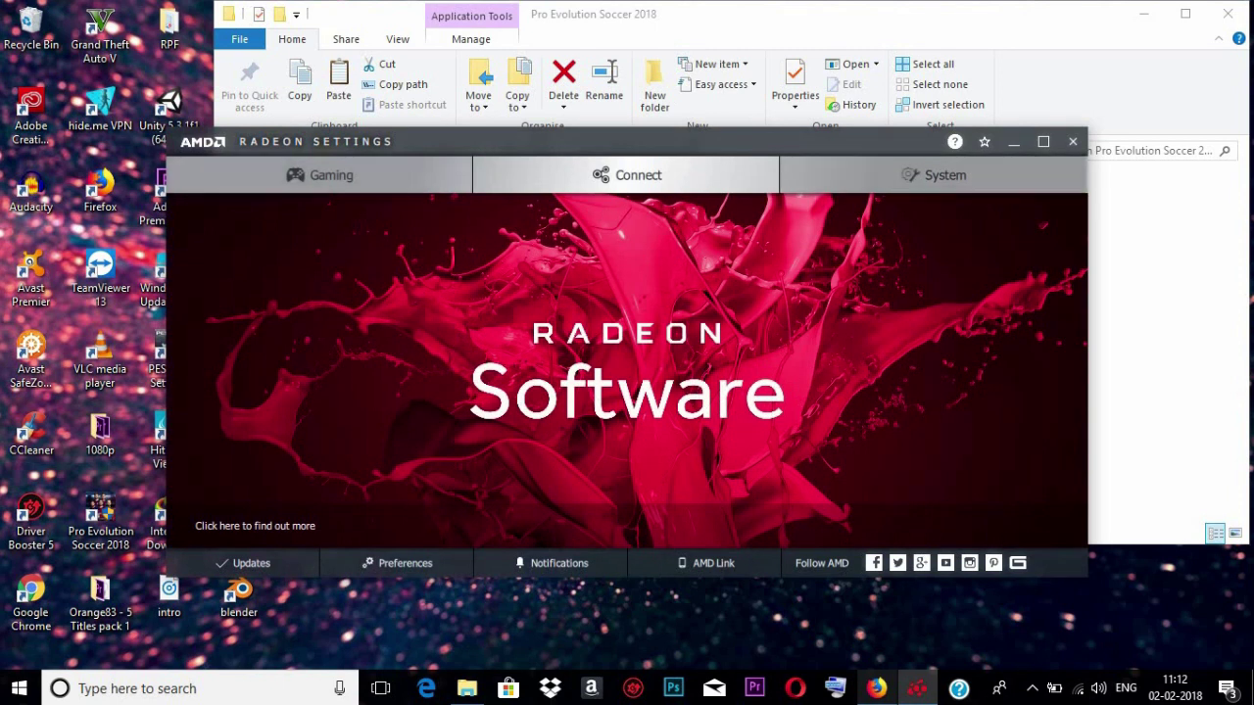
left_click(854, 175)
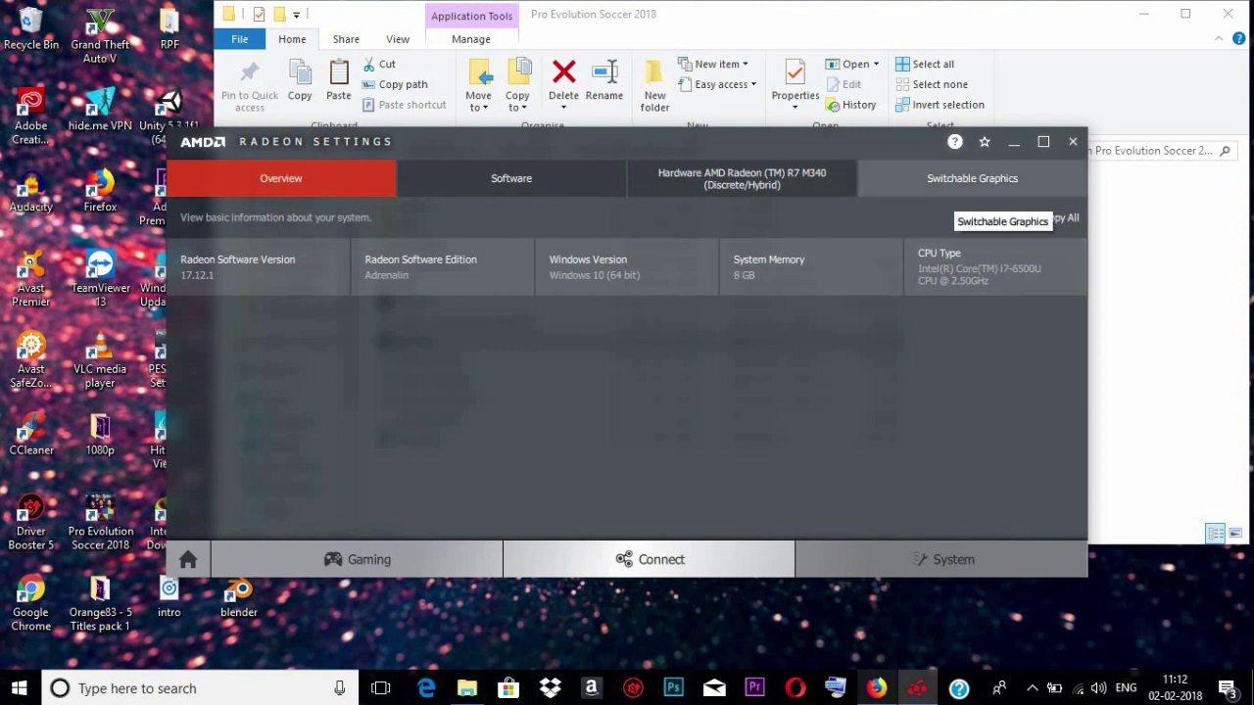
left_click(969, 188)
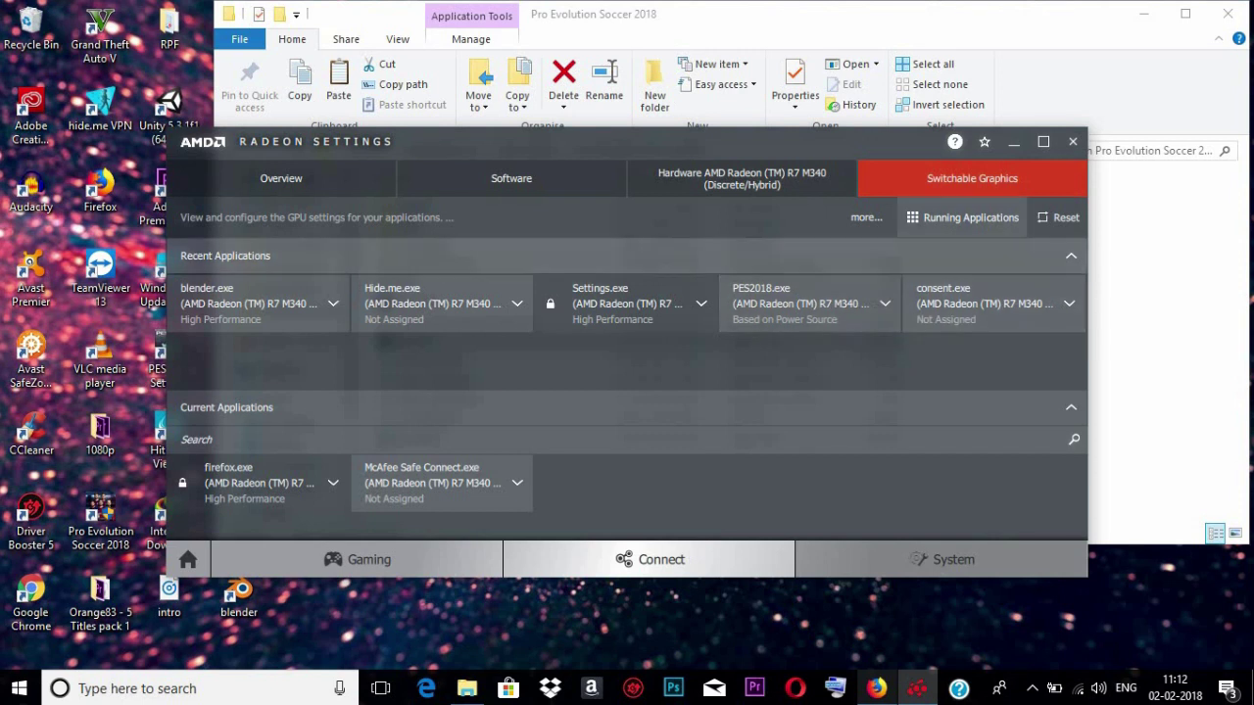
left_click(965, 218)
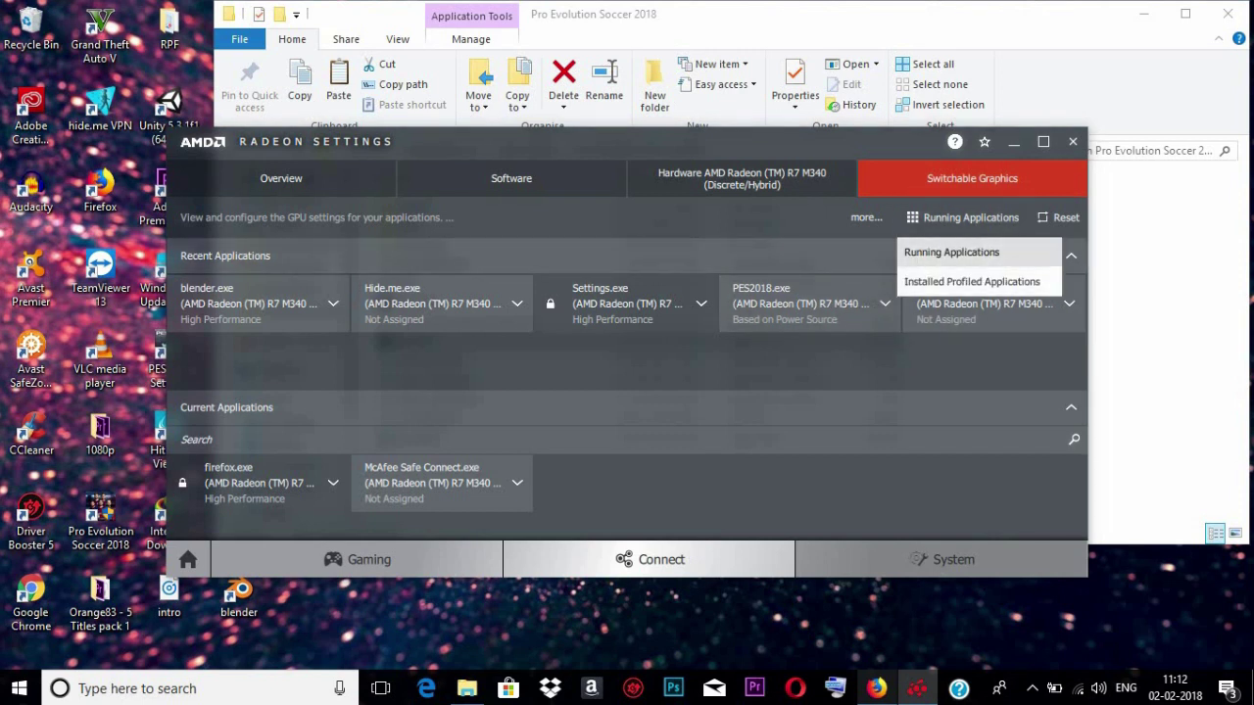
left_click(971, 282)
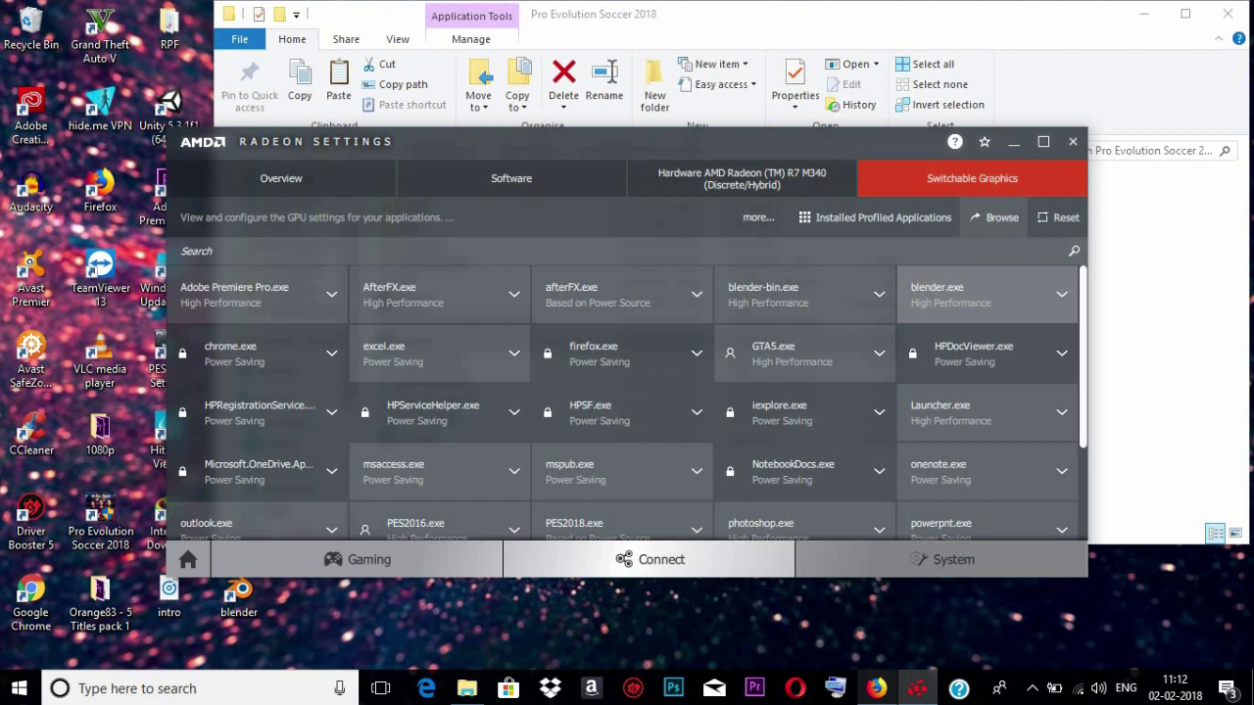
Add the PES2018 application from New folder\Pro Evolution Soccer 2018 on the GamerZone (I:) drive to the profiled applications
left_click(994, 218)
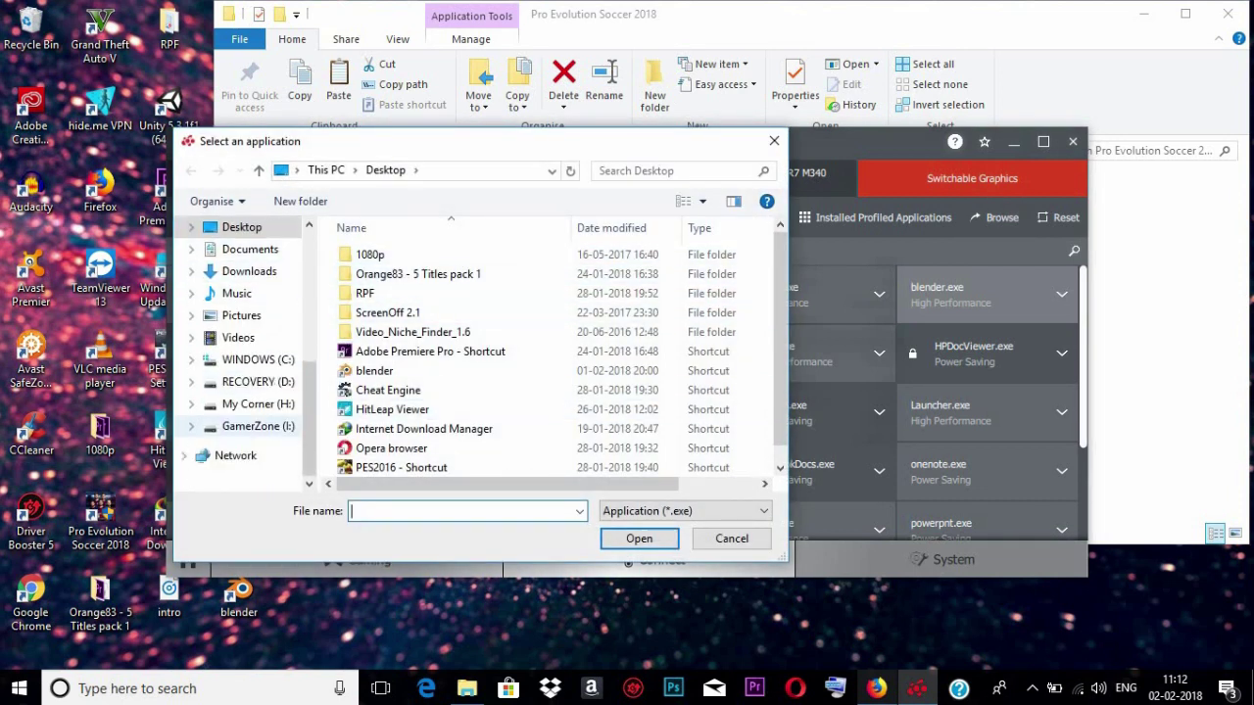
left_click(258, 426)
double_click(392, 273)
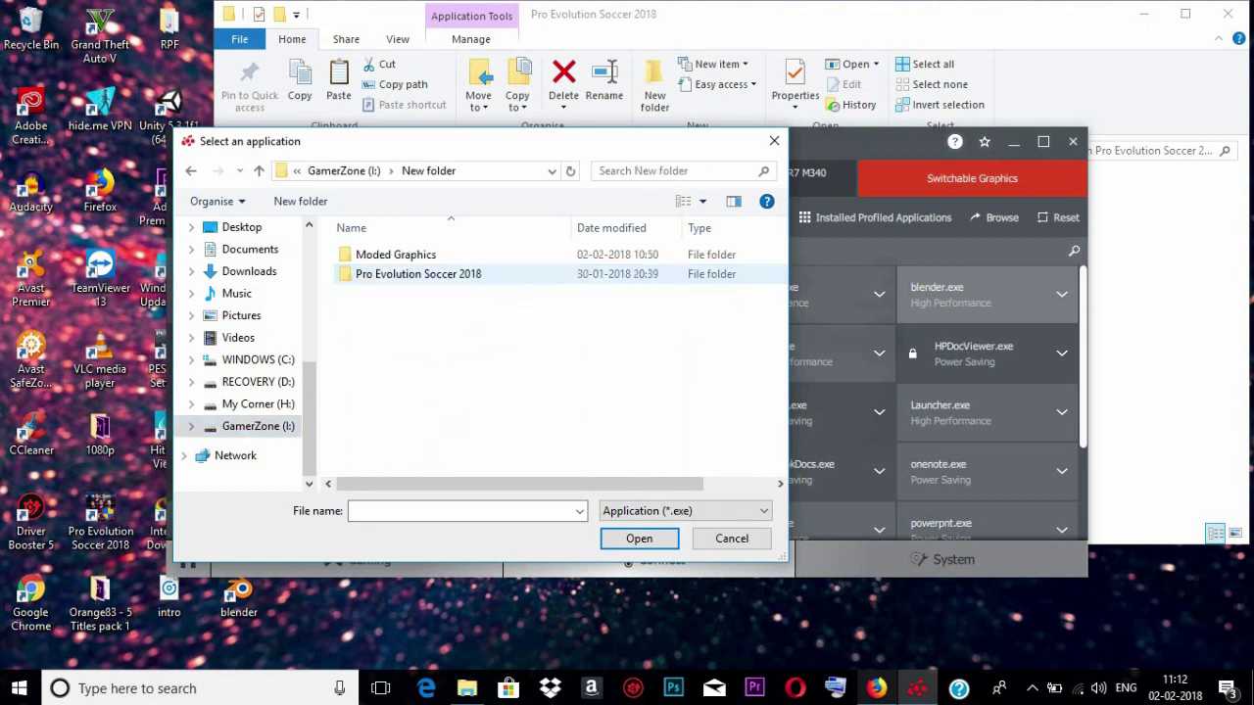
double_click(401, 273)
left_click(376, 312)
left_click(638, 538)
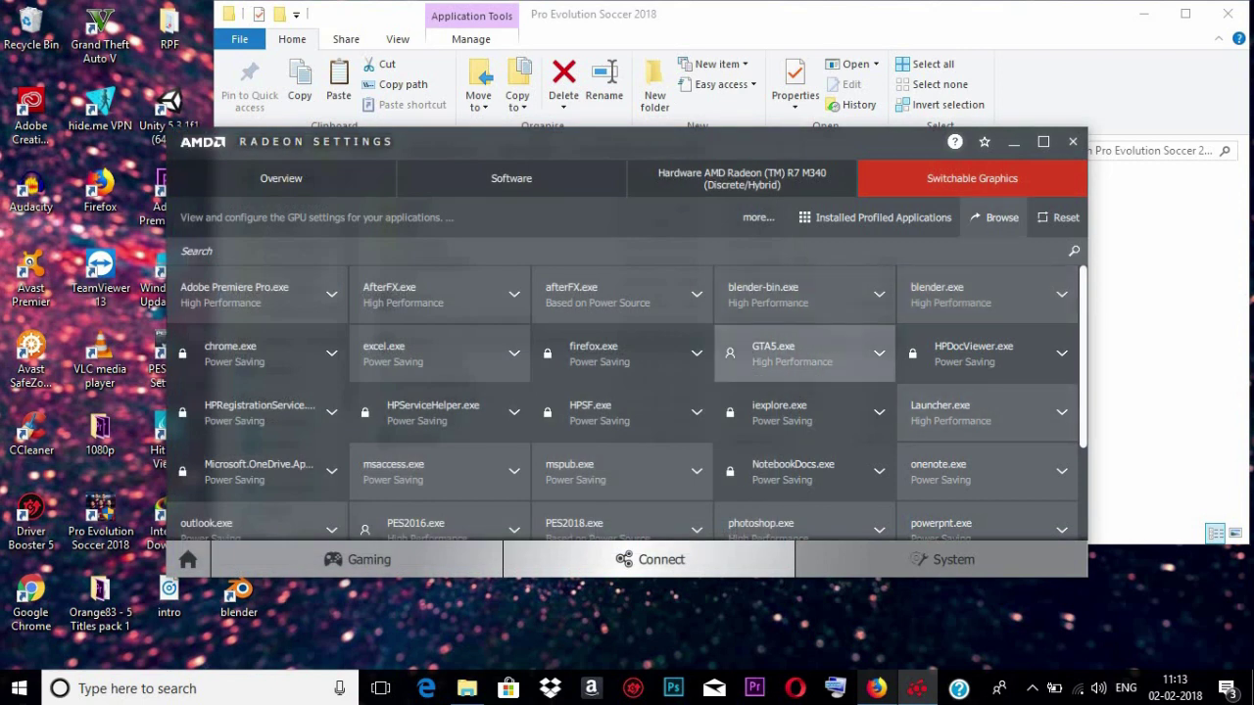
Look through the profiled applications and the overview, software and hardware information, and return to Switchable Graphics
scroll(803, 391, "down", 3)
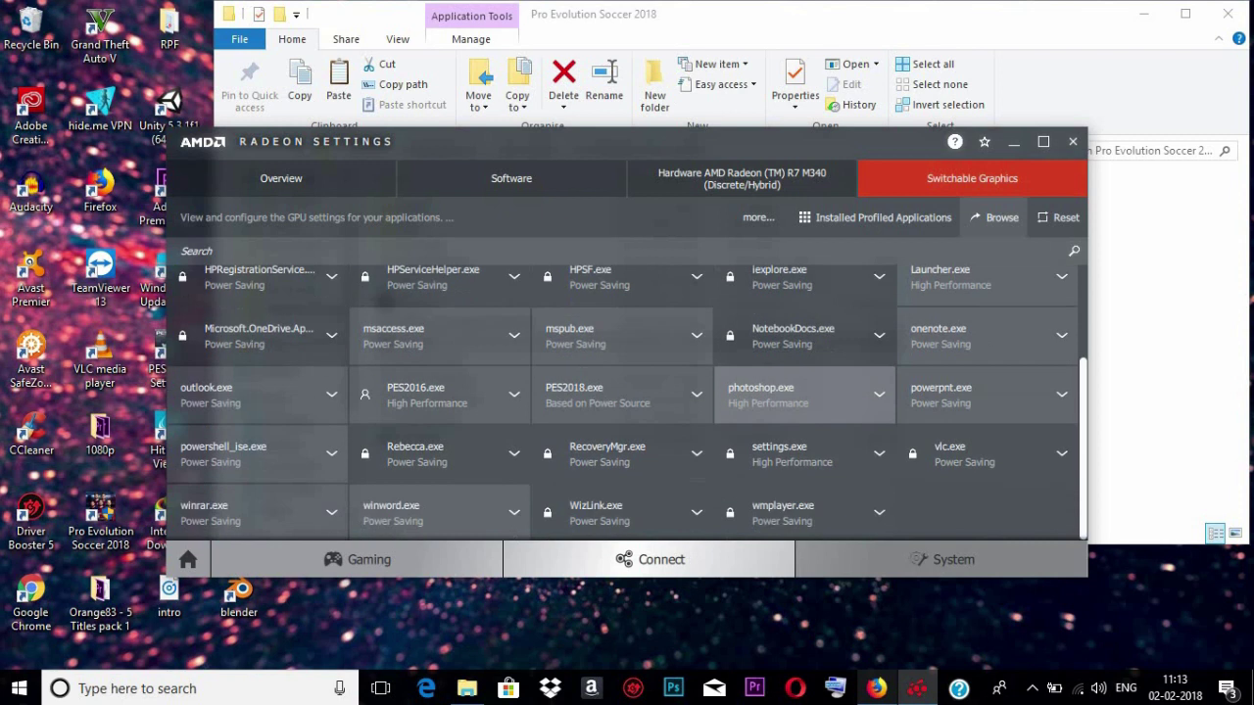
scroll(803, 377, "up", 3)
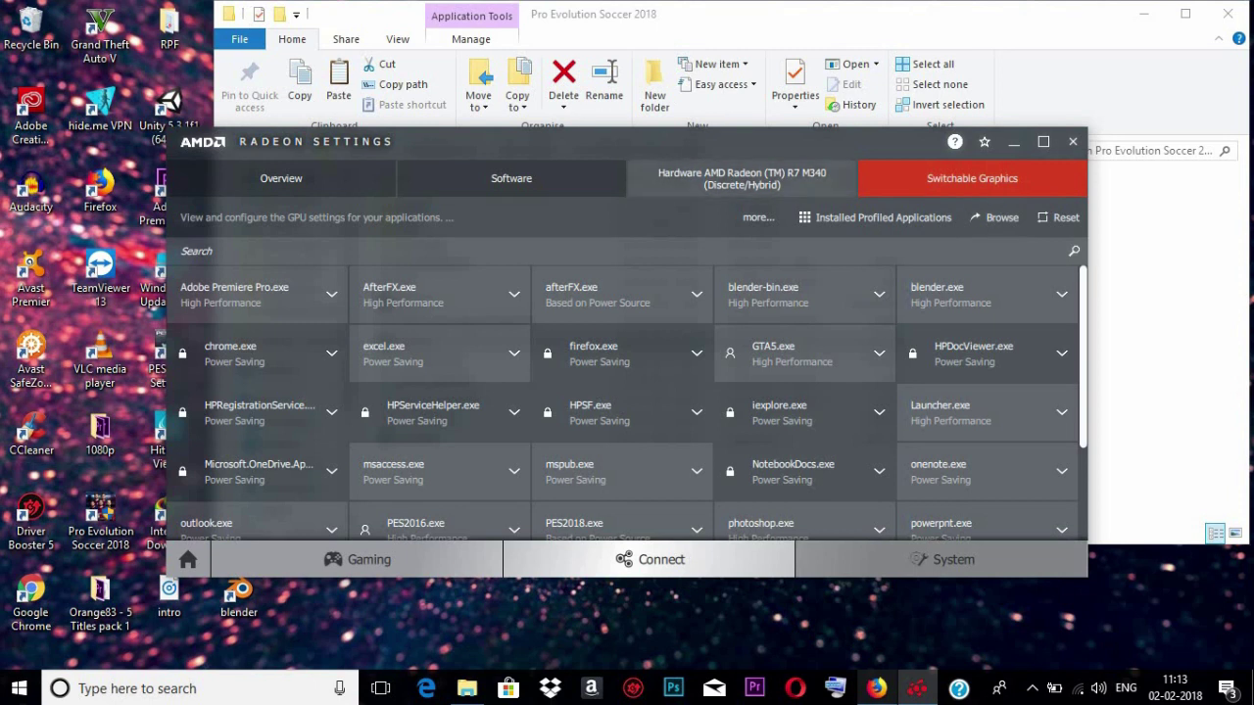
left_click(281, 178)
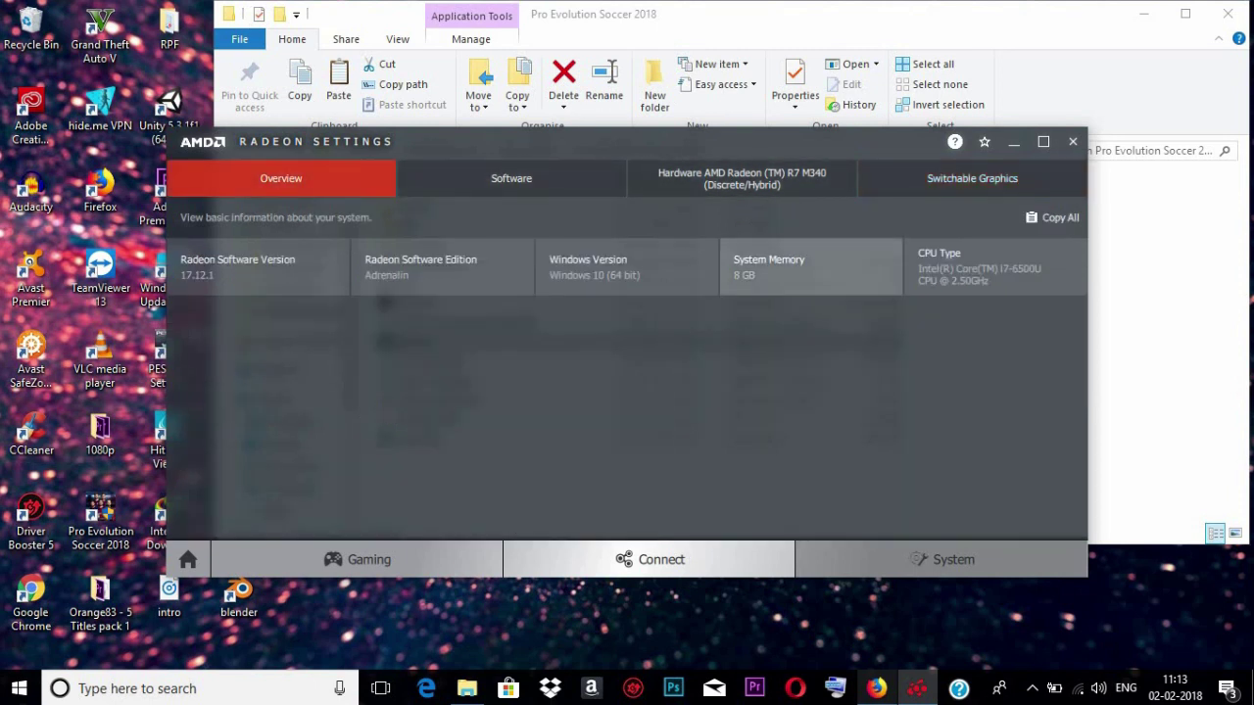
left_click(511, 178)
left_click(741, 178)
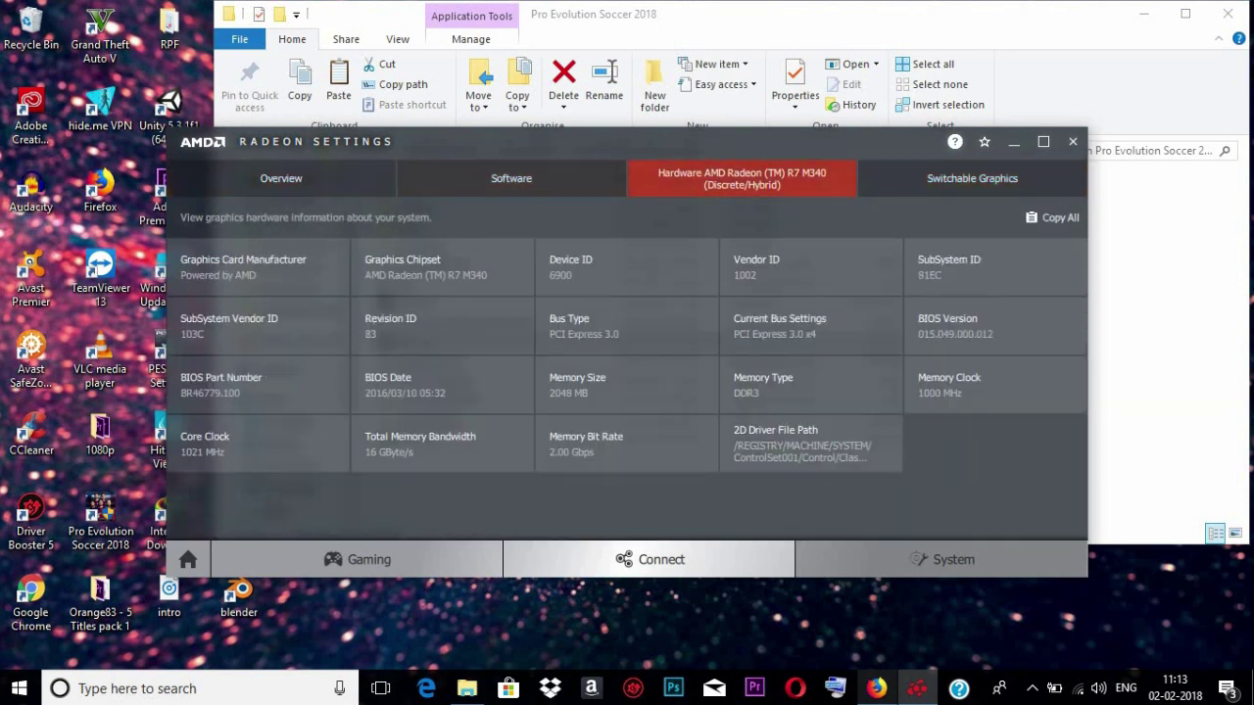
left_click(972, 178)
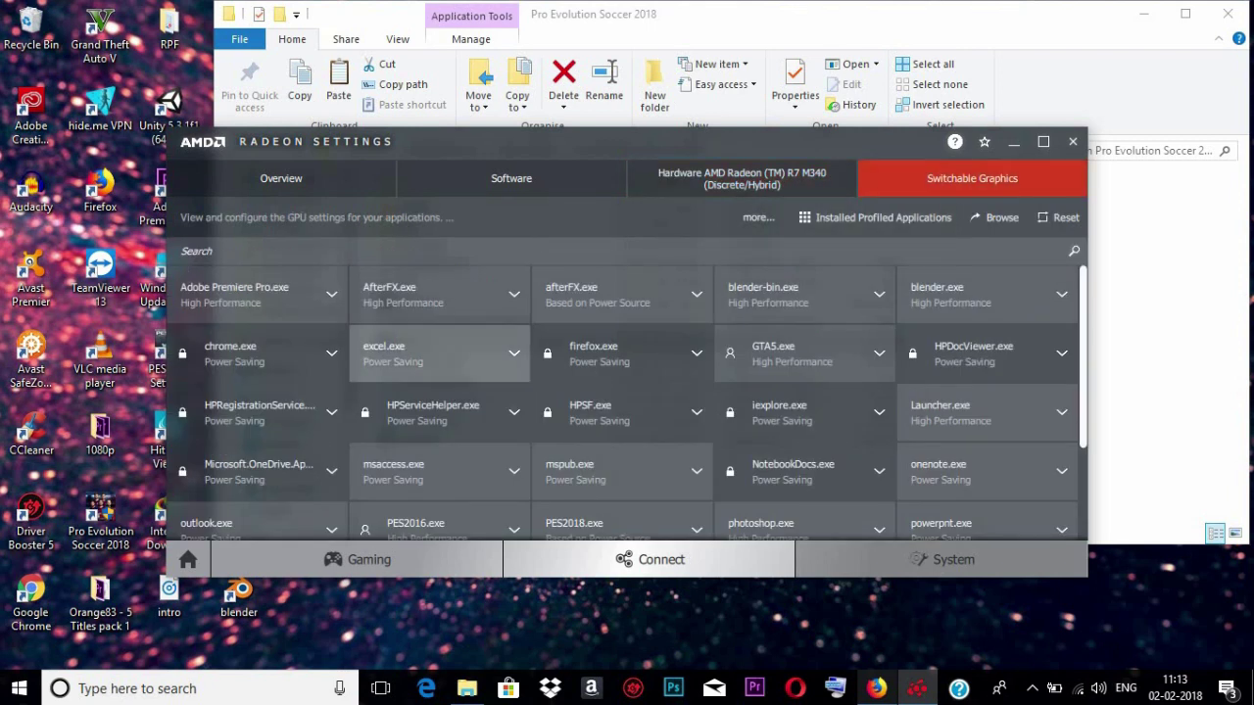
Set the PES2018.exe graphics profile to High Performance and close Radeon Settings
scroll(440, 377, "down", 1)
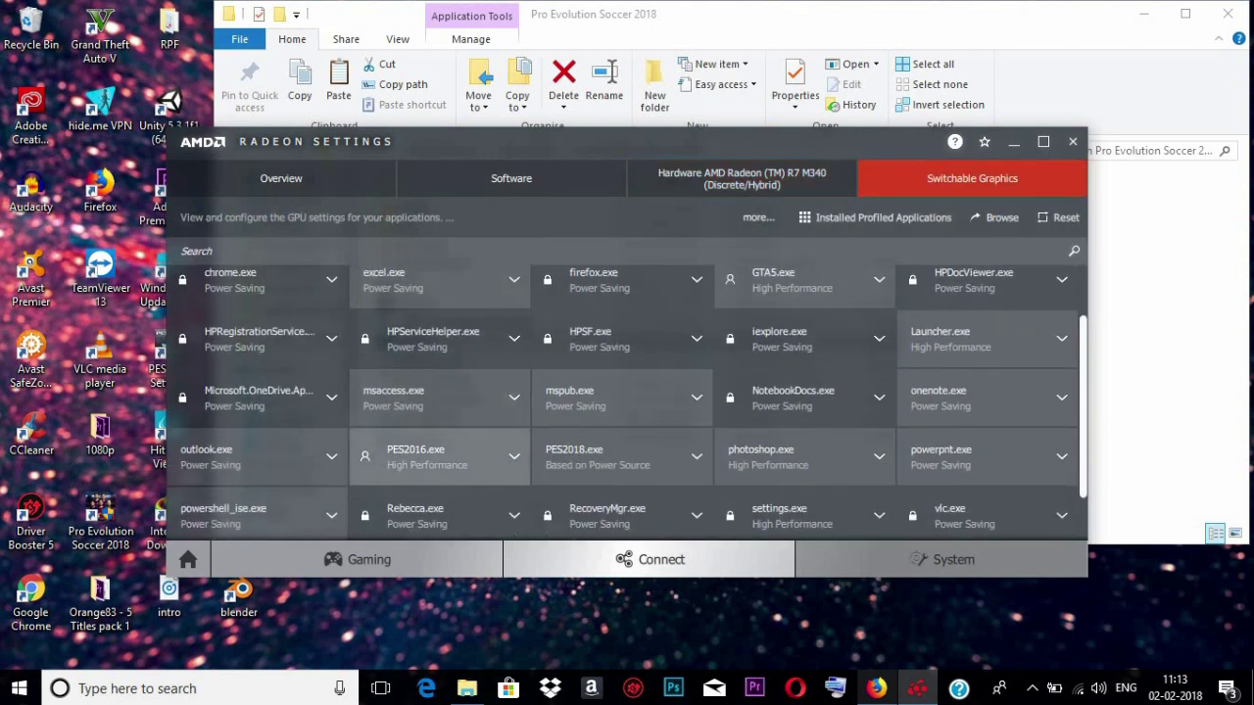
left_click(513, 456)
left_click(513, 456)
left_click(696, 457)
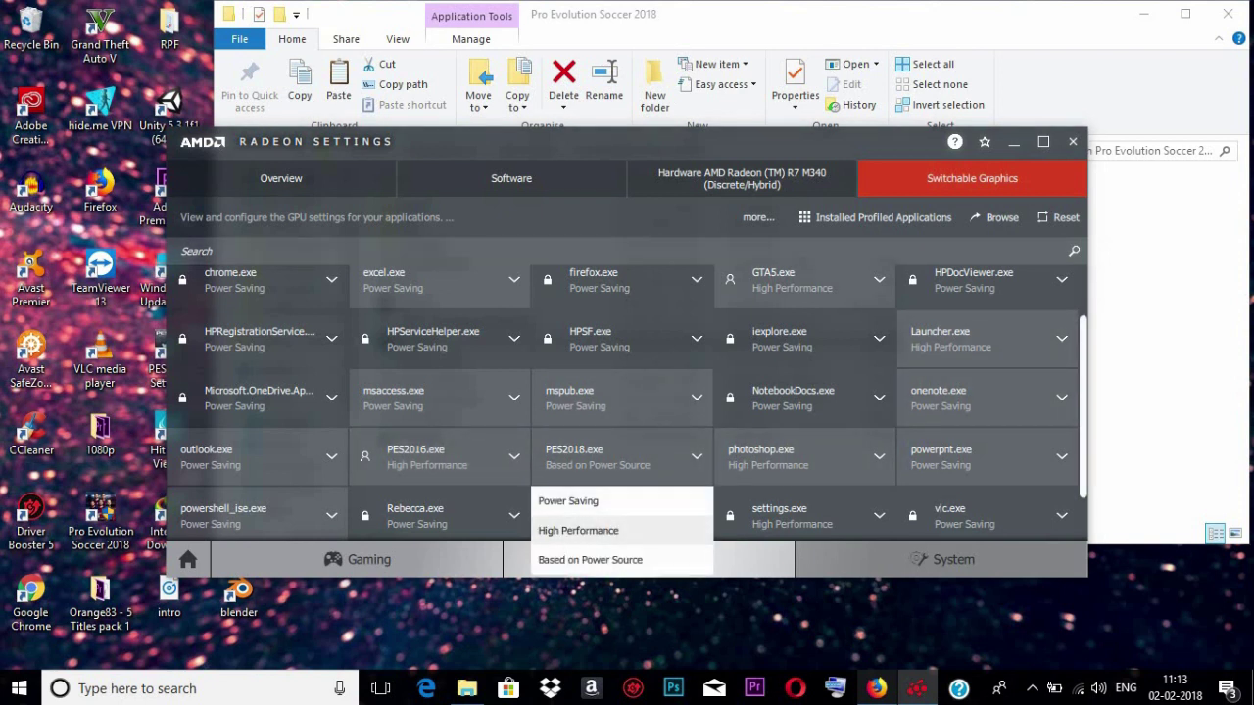
left_click(607, 531)
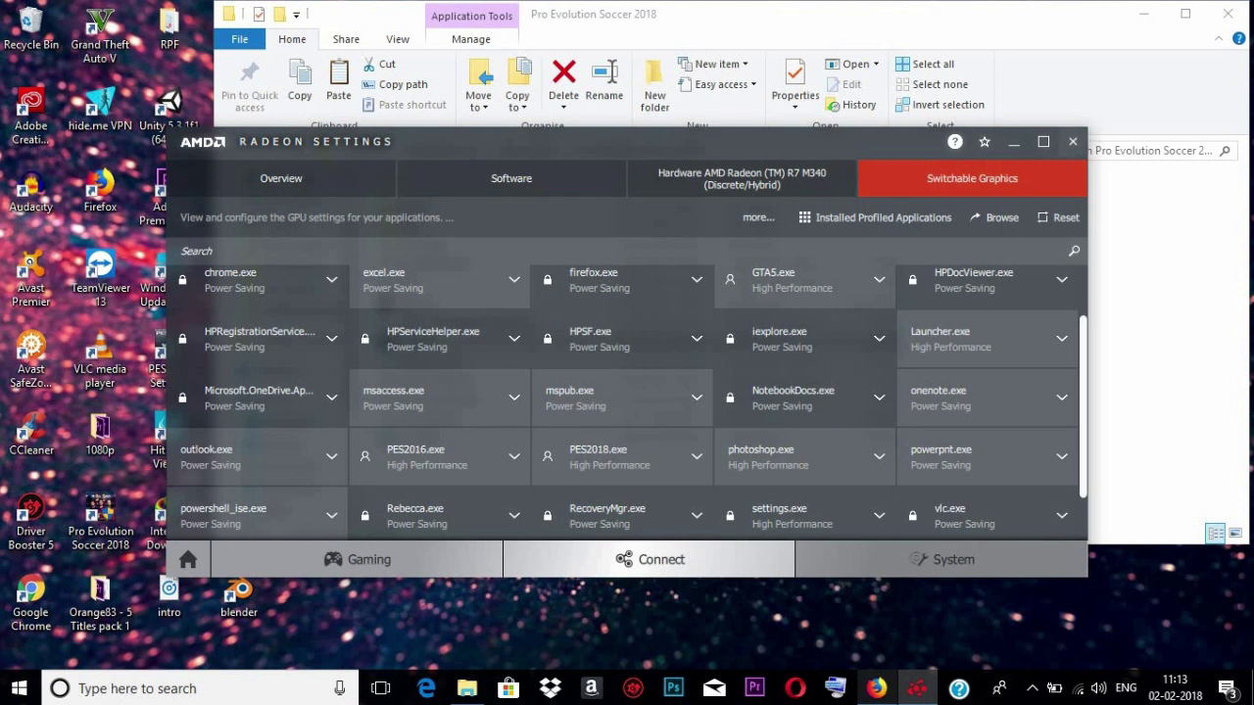
left_click(1073, 142)
left_click(994, 323)
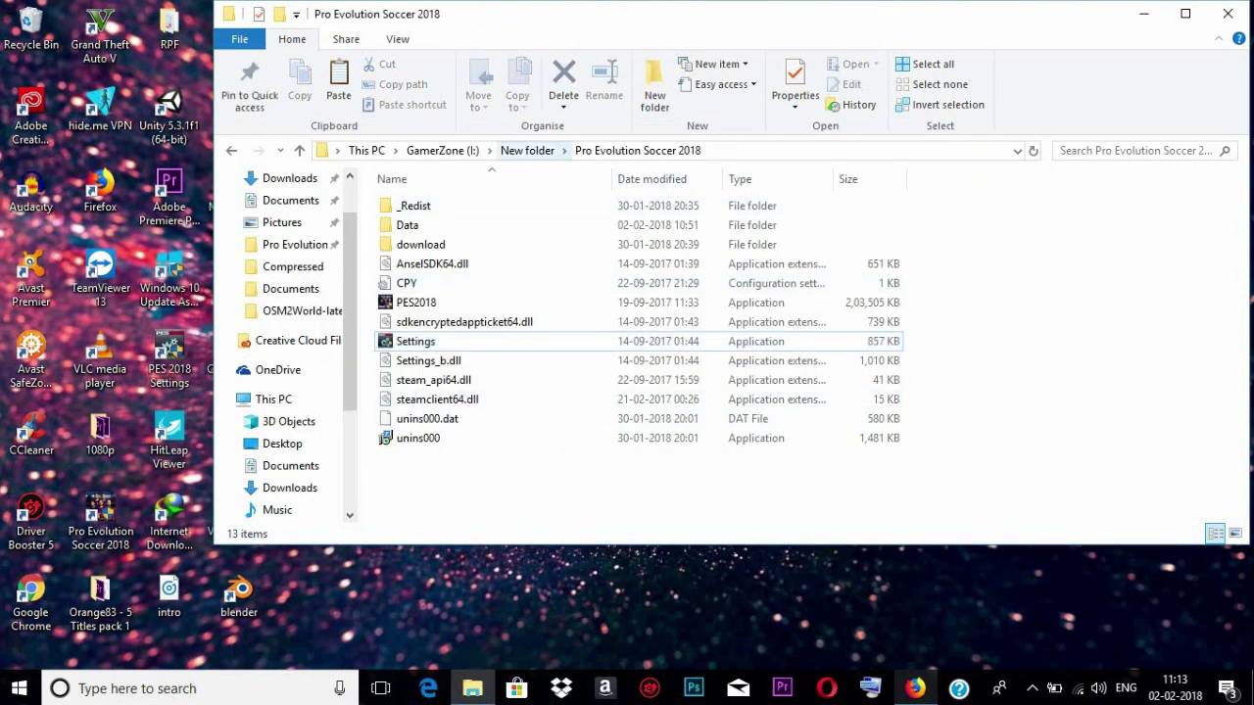
Open the Moded Graphics folder inside New folder and select the dt00_x64.cpk file
left_click(527, 150)
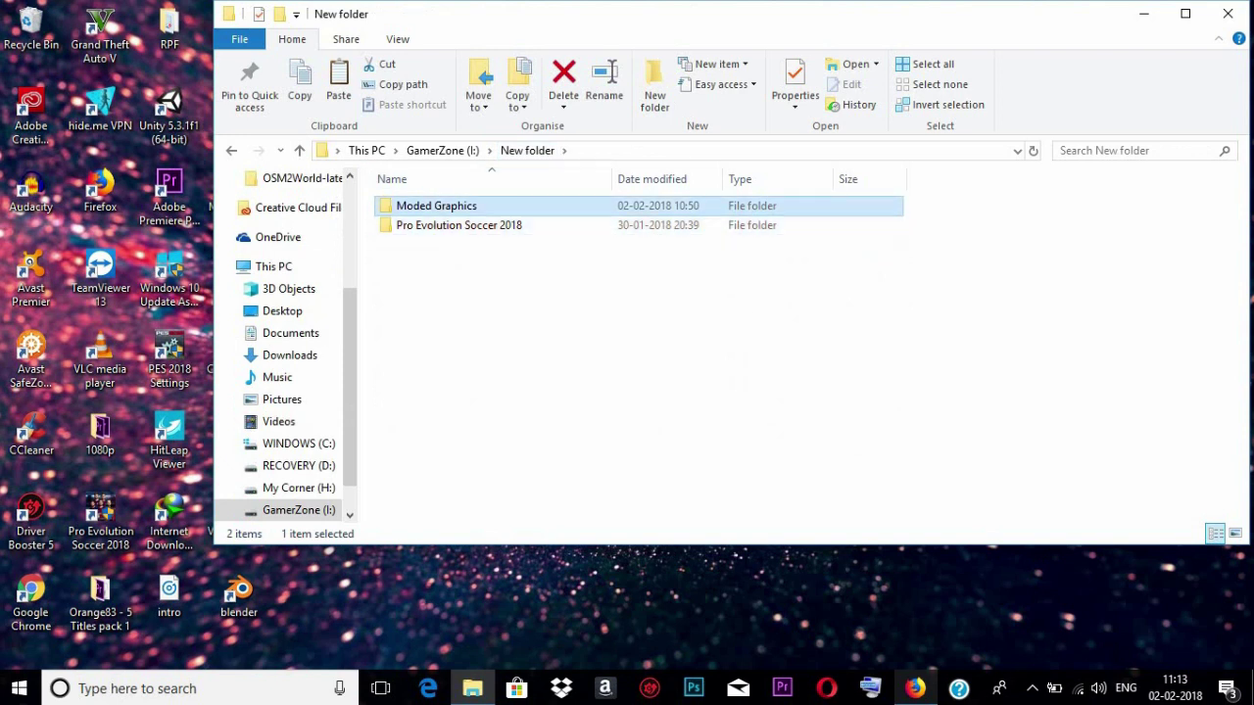
double_click(436, 205)
left_click(436, 206)
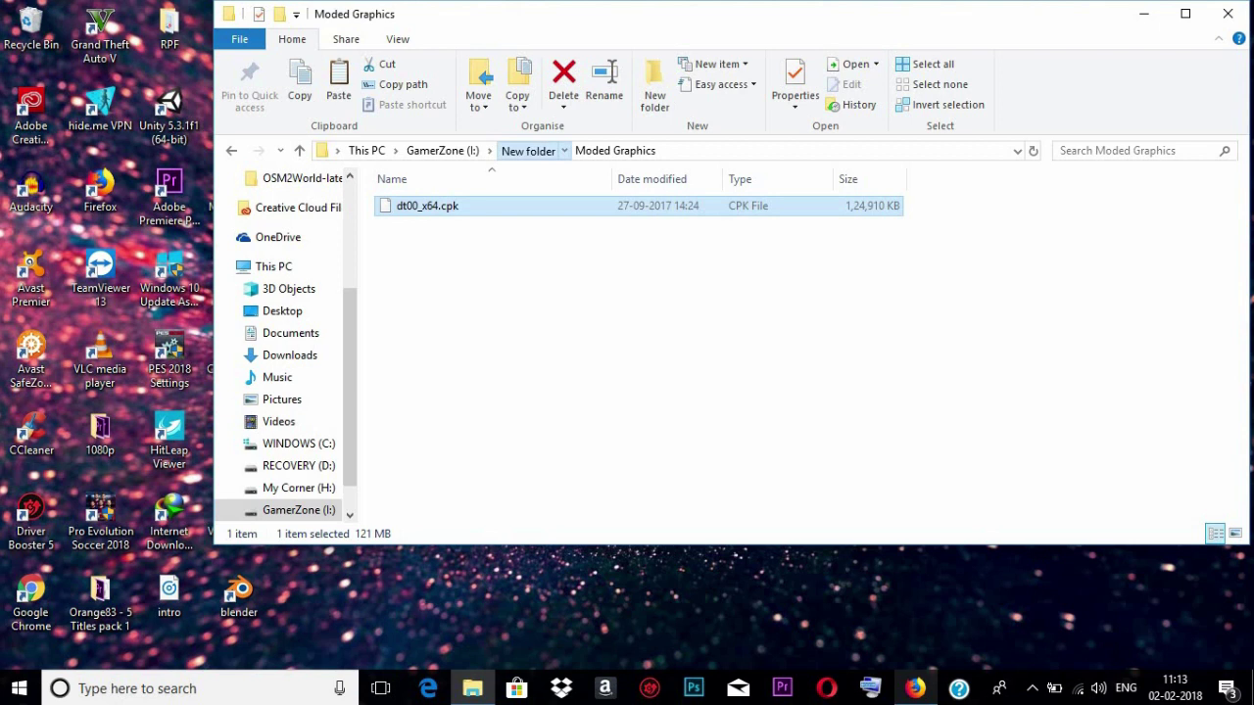
Cut the original dt00_x64.cpk file from the Data folder of Pro Evolution Soccer 2018 inside New folder
left_click(527, 150)
double_click(451, 226)
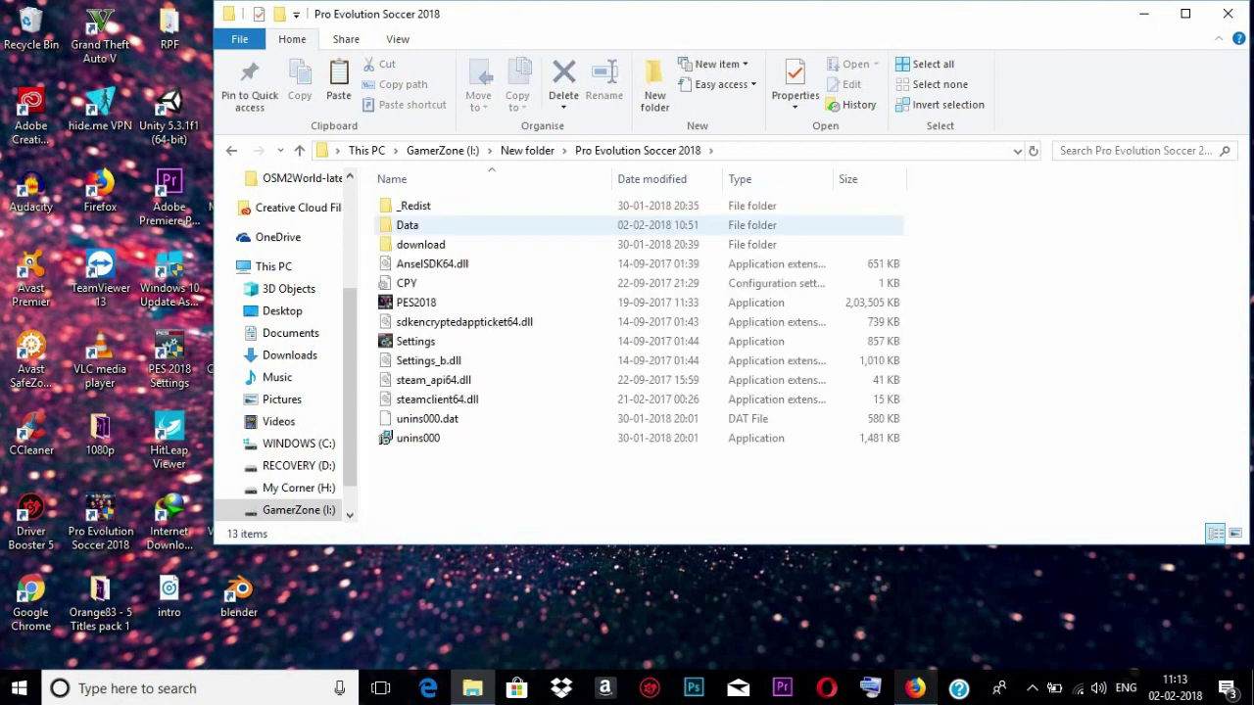
double_click(407, 227)
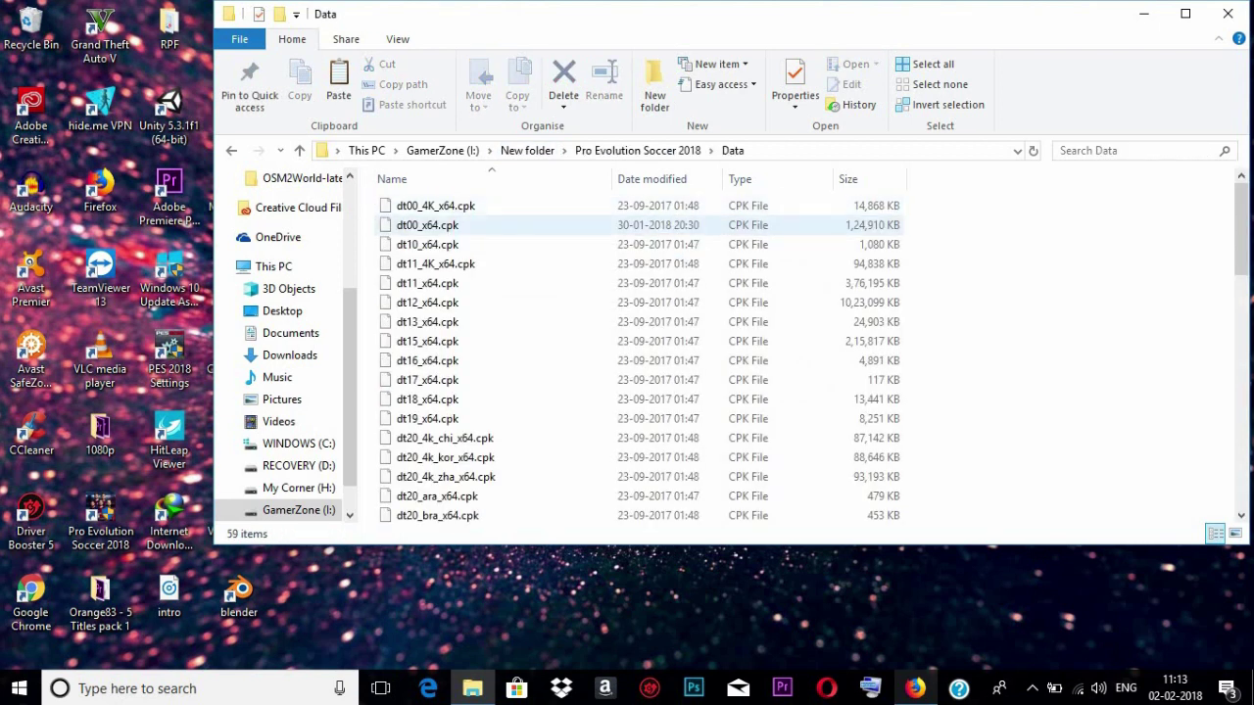
left_click(408, 227)
right_click(420, 224)
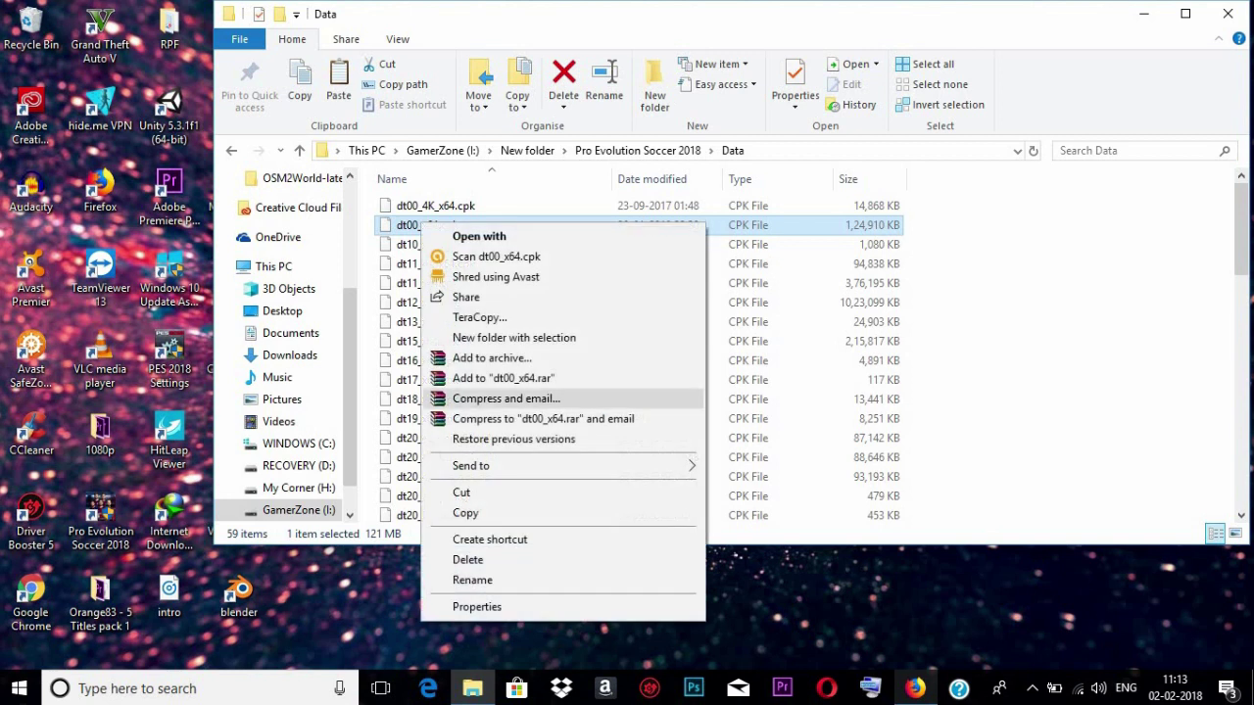
left_click(468, 496)
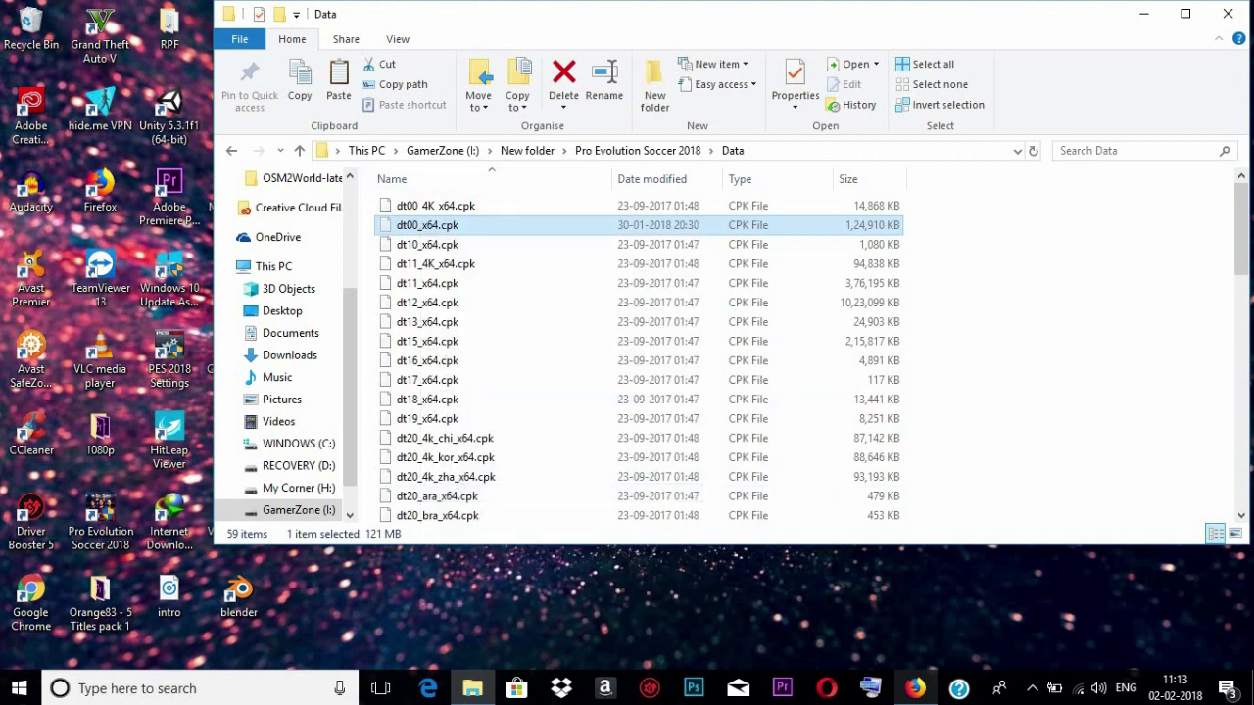
Create a folder named BAckup data inside New folder on the GamerZone (I:) drive
left_click(527, 150)
right_click(431, 270)
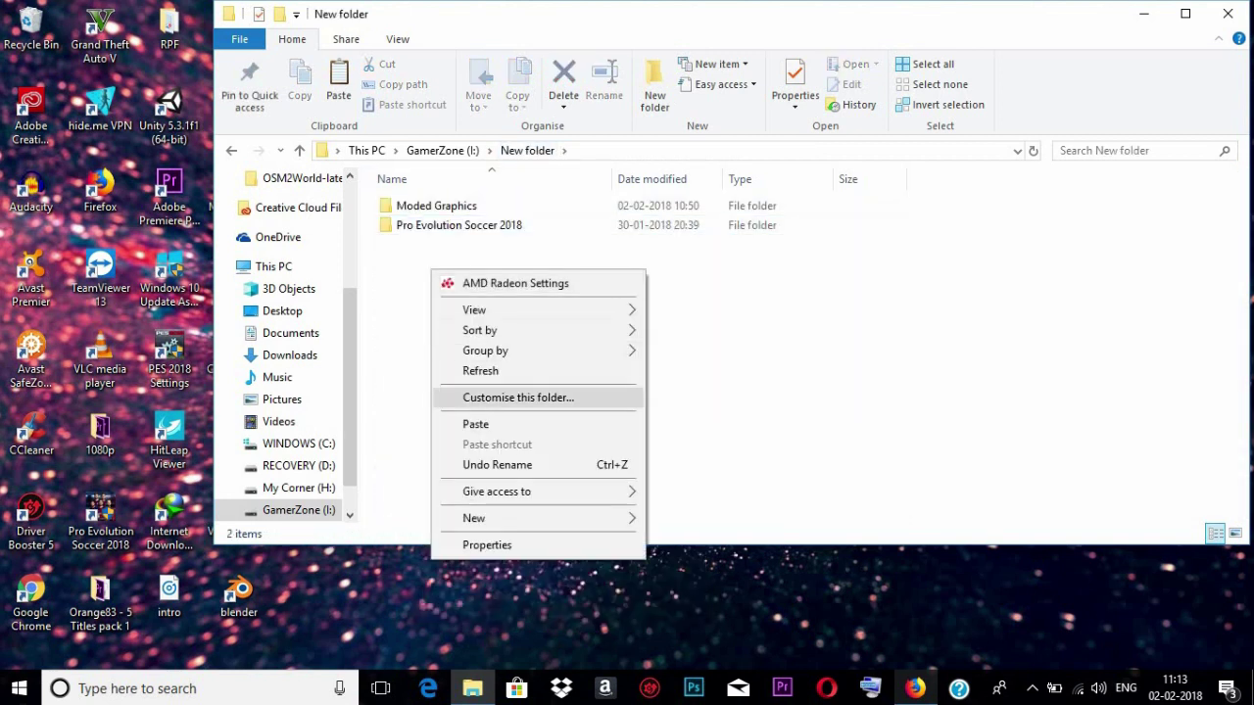
mouse_move(474, 518)
left_click(688, 267)
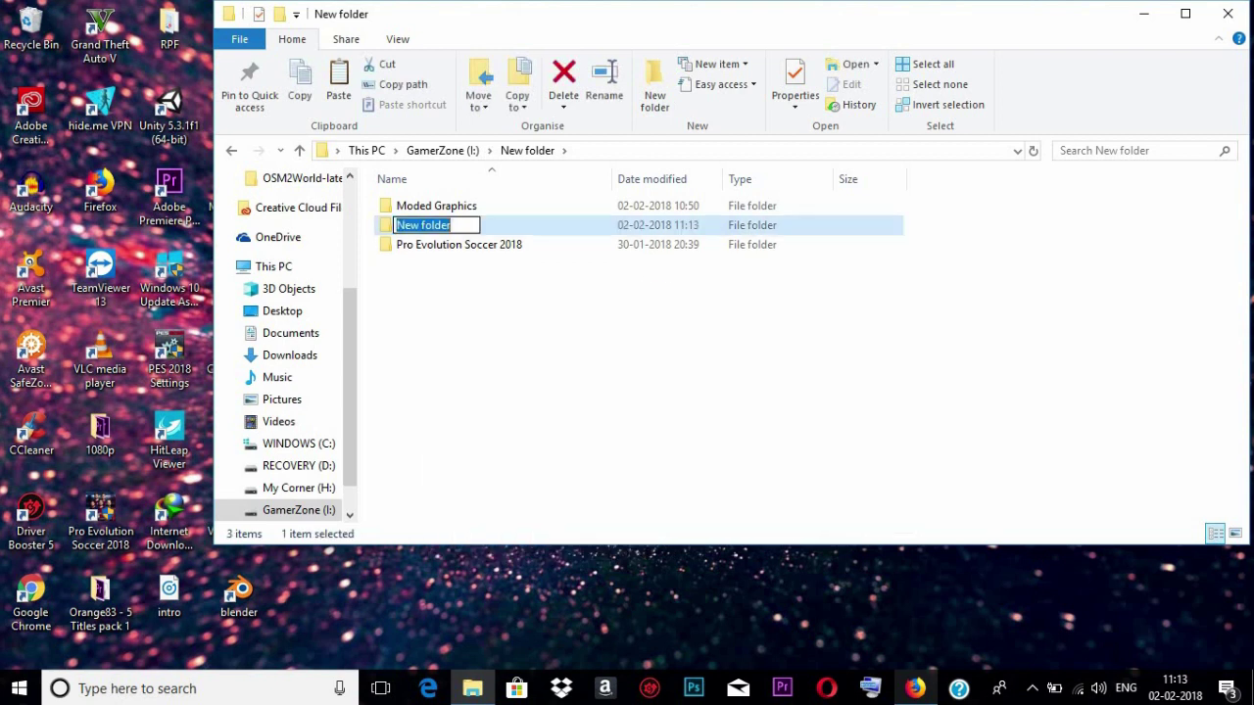
type("BAcku")
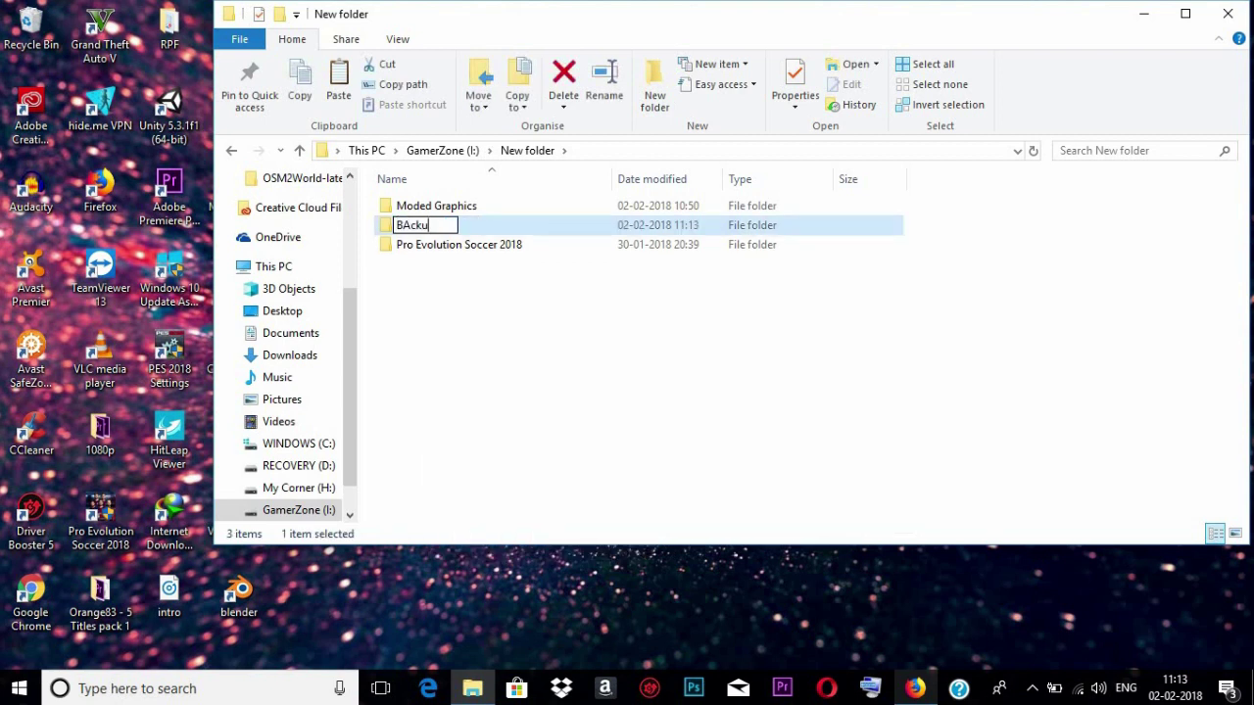
type("p data")
key("Return")
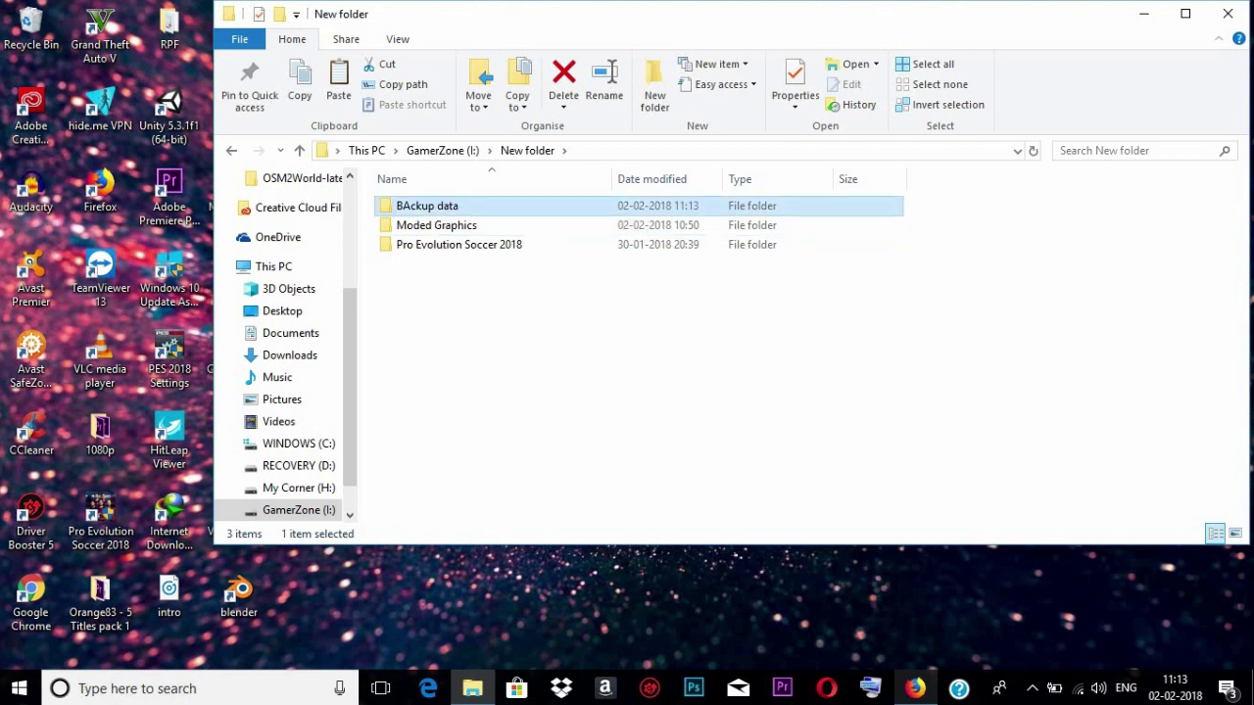
Move the cut dt00_x64.cpk file into the BAckup data folder using TeraCopy
double_click(437, 206)
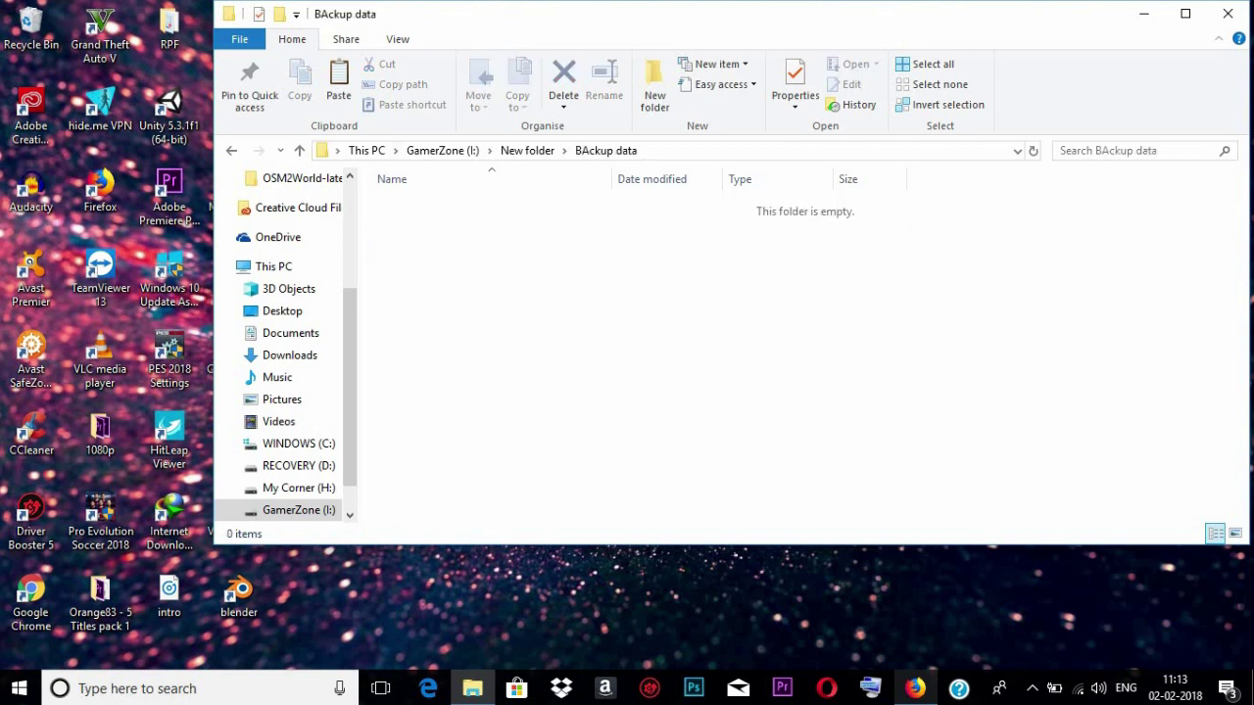
right_click(439, 232)
left_click(483, 386)
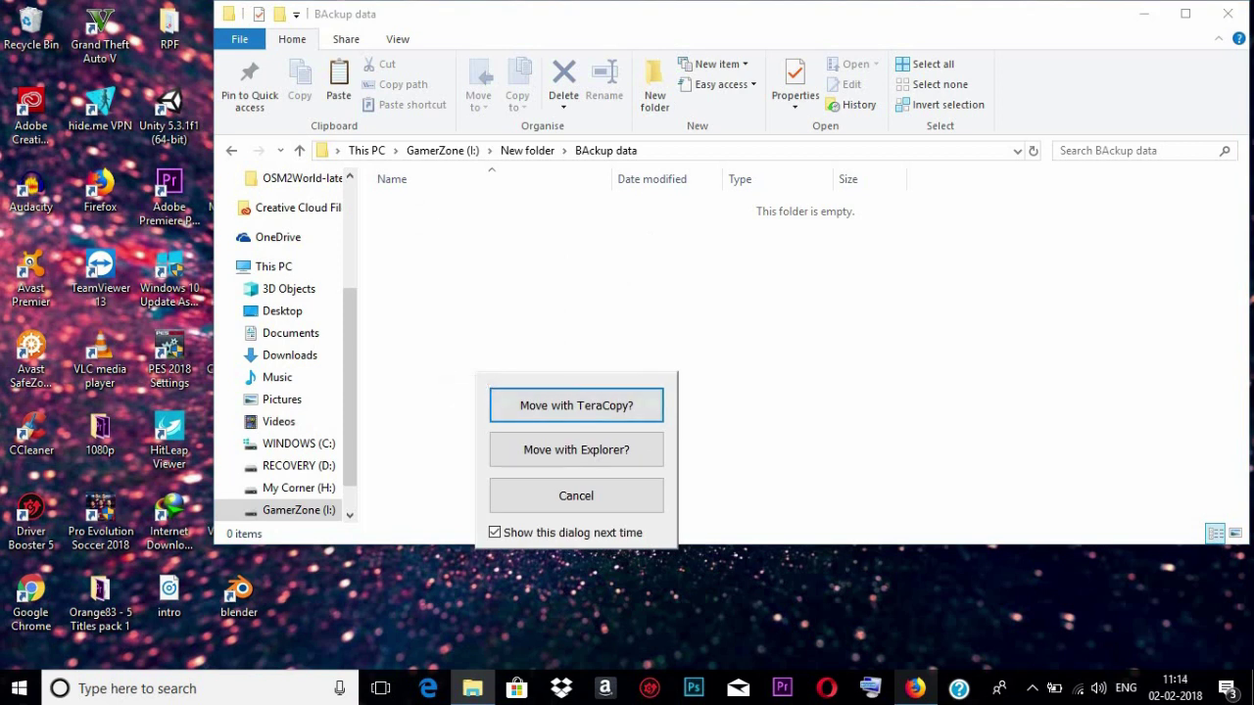
left_click(576, 406)
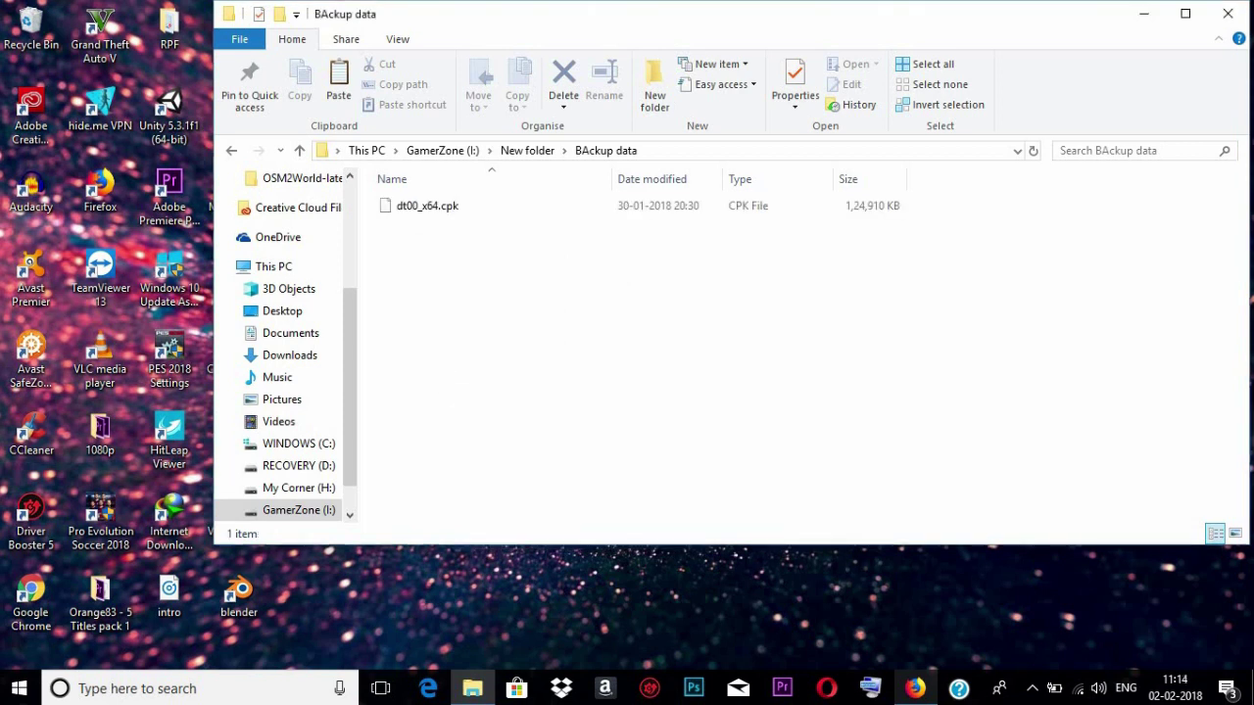
Copy dt00_x64.cpk from Moded Graphics into the Data folder of Pro Evolution Soccer 2018 with TeraCopy, and close the TeraCopy window
left_click(526, 149)
double_click(435, 224)
left_click(421, 208)
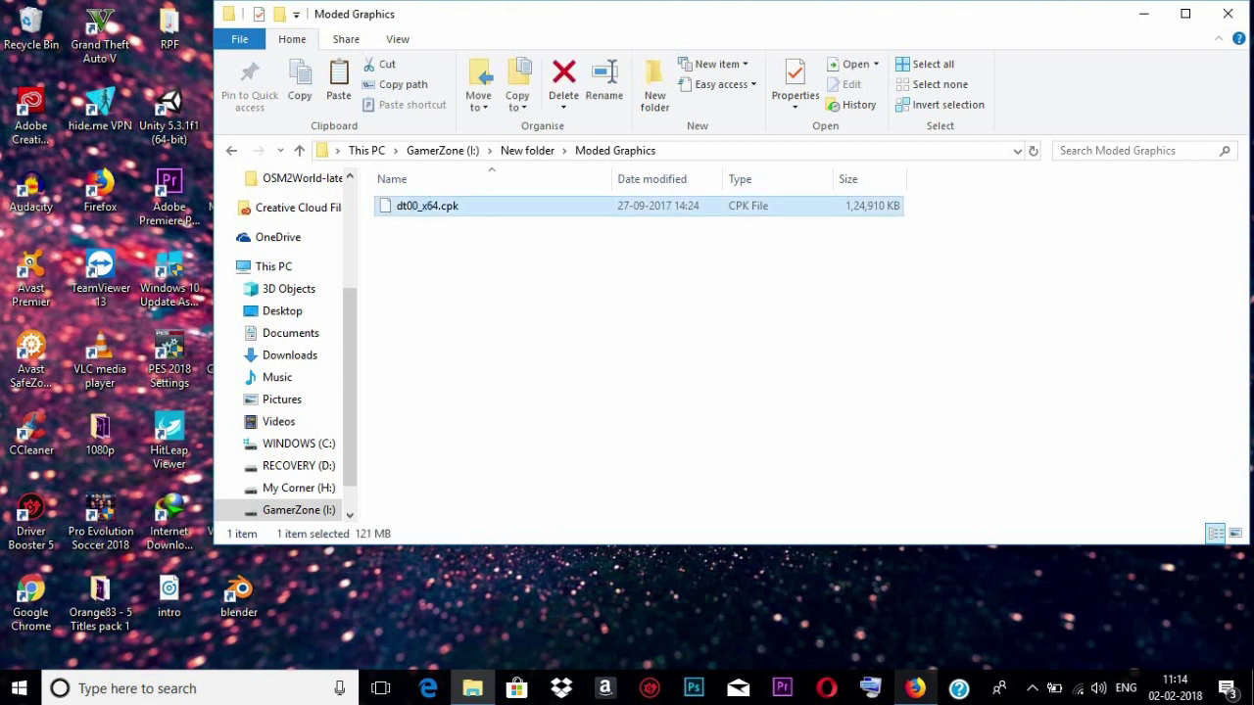
left_click(527, 150)
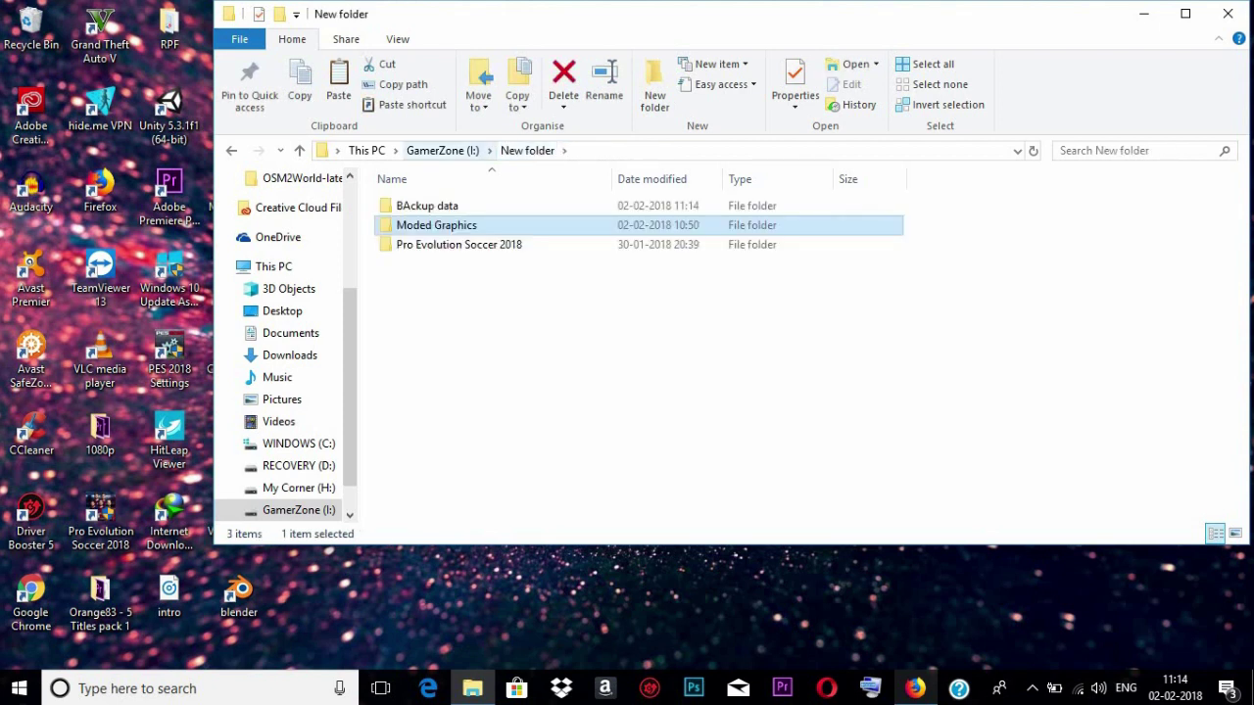
double_click(458, 244)
left_click(407, 225)
double_click(458, 227)
key("ctrl+v")
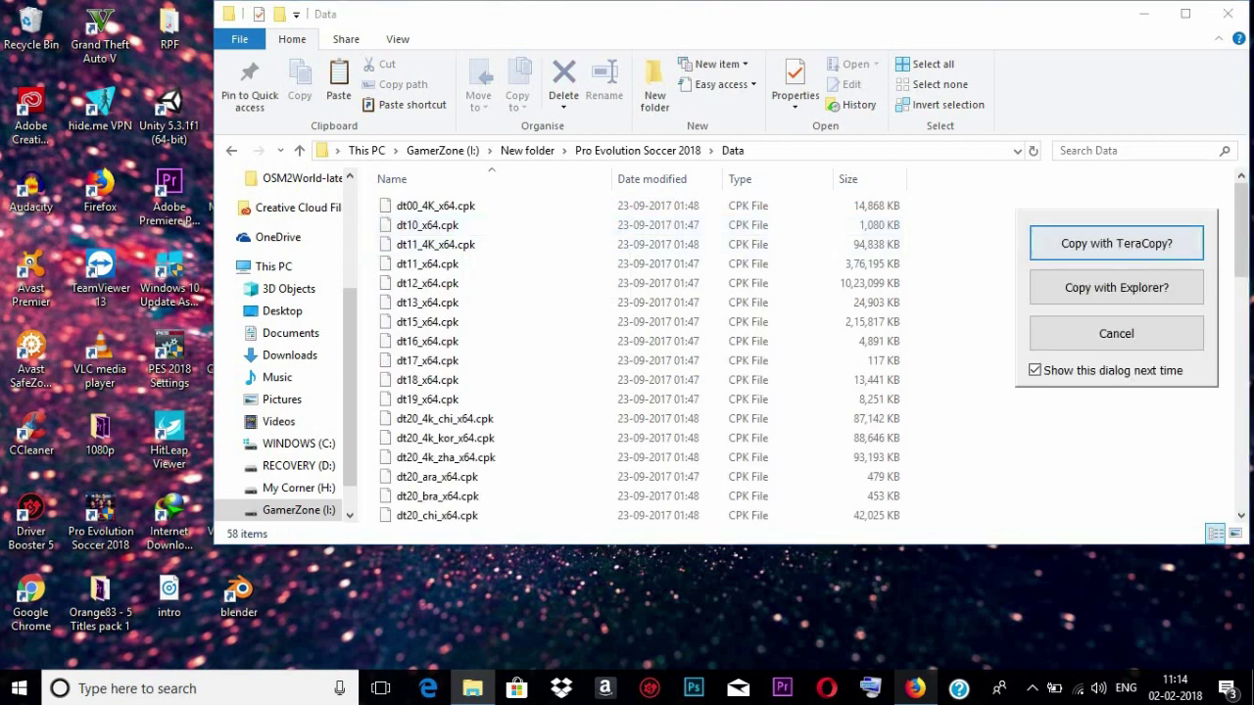
left_click(1116, 244)
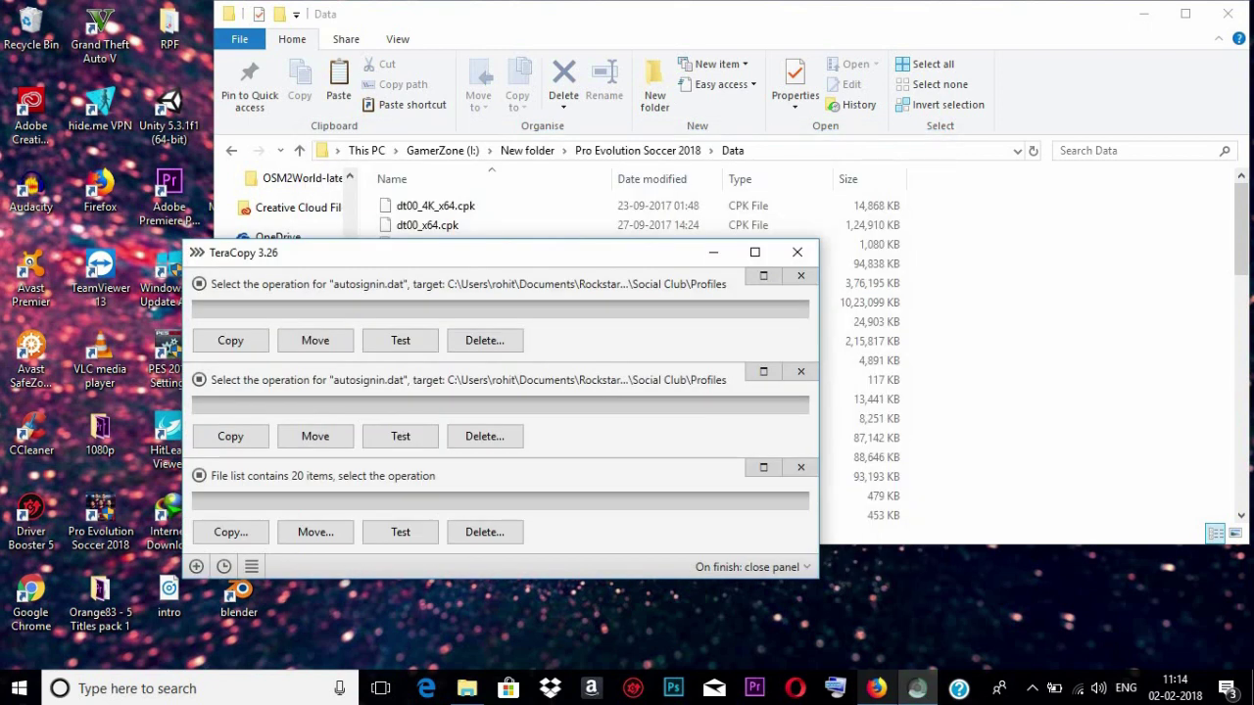
left_click(794, 251)
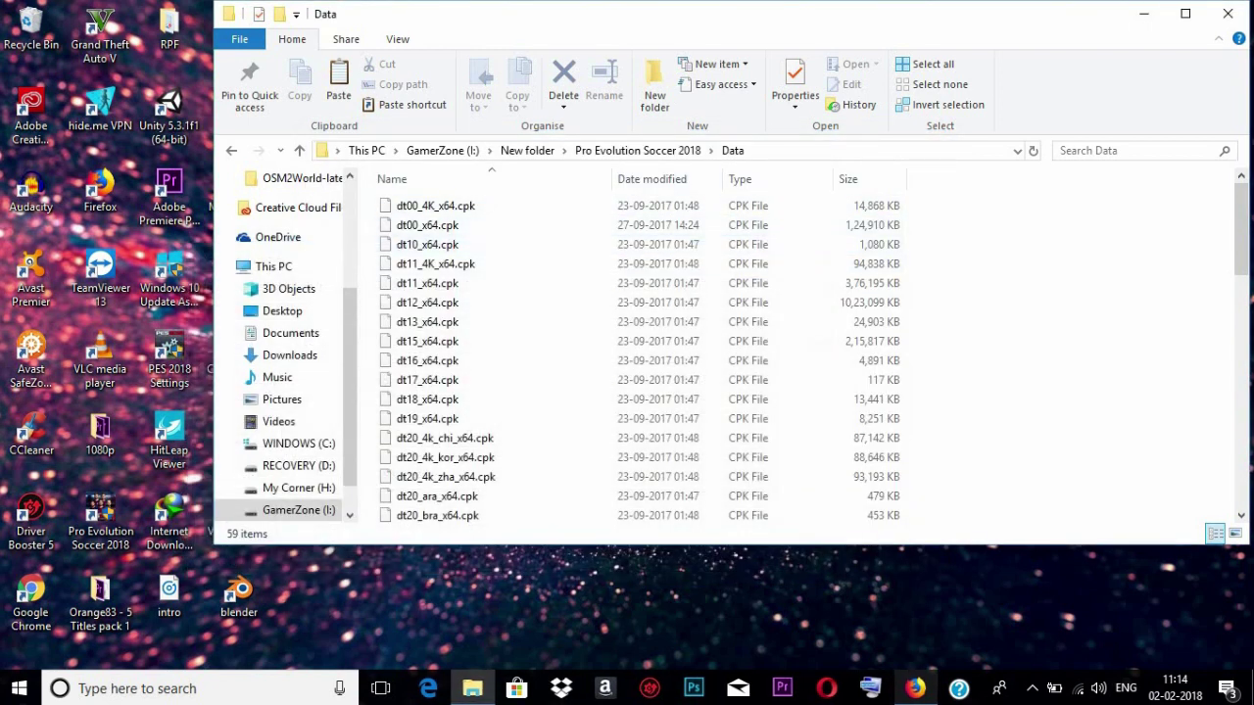
Launch the PES2018 application from the Pro Evolution Soccer 2018 folder
left_click(637, 150)
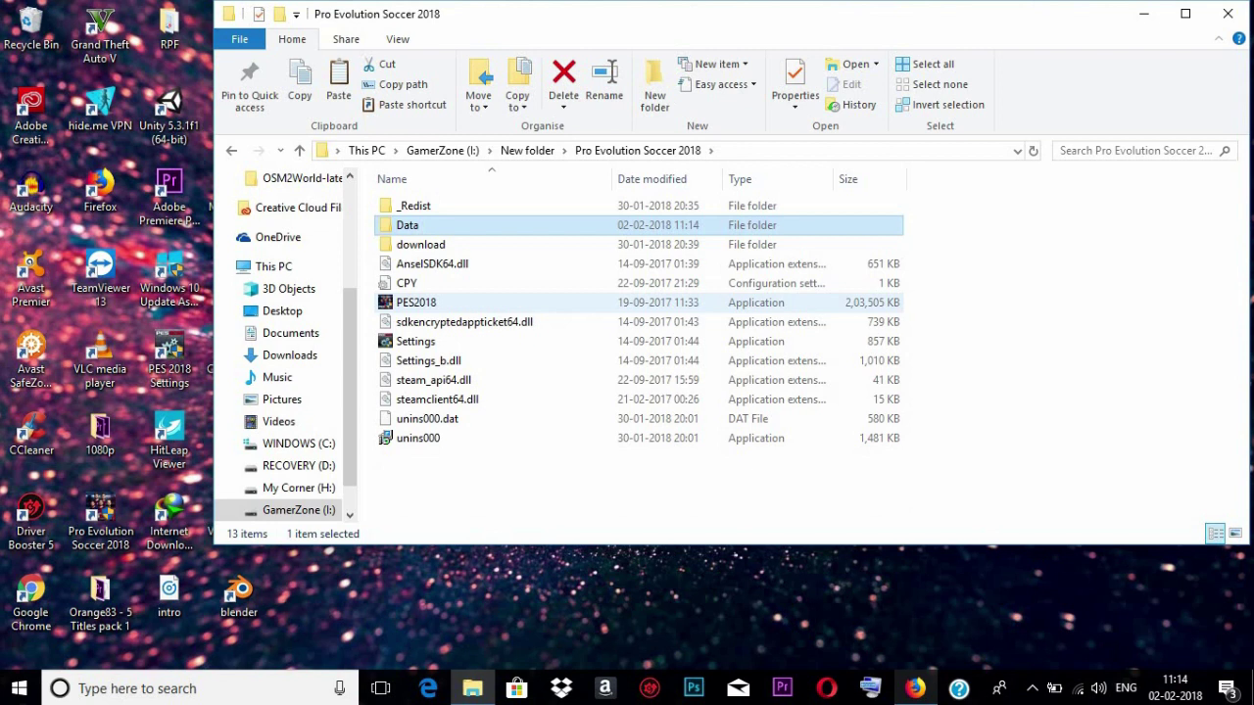
left_click(418, 302)
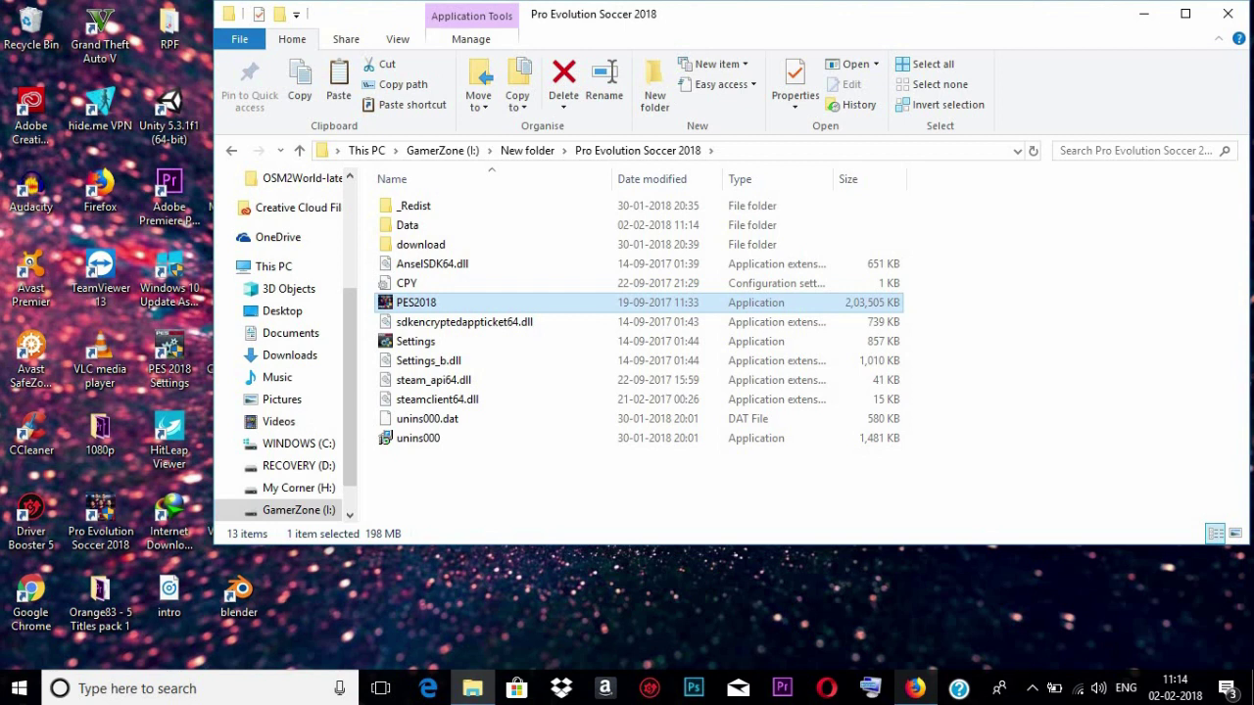
double_click(421, 302)
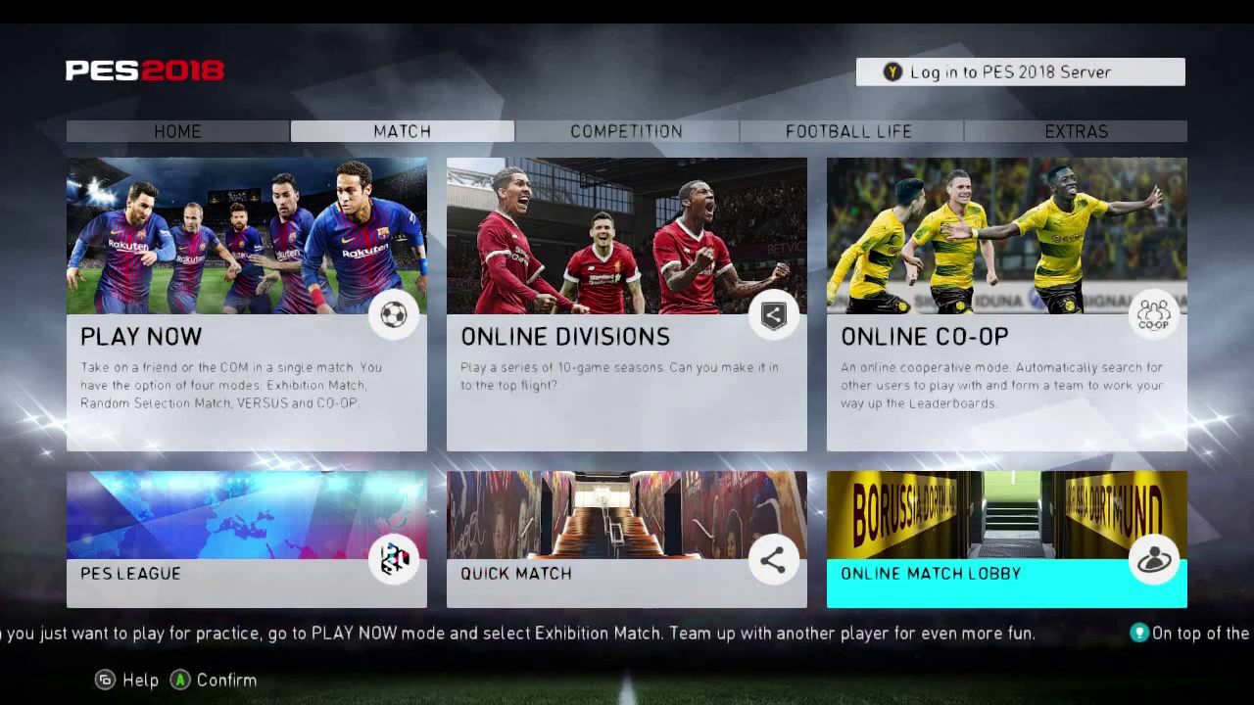
Open System Settings in the Extras section of the game's main menu
key("Right")
key("Right")
key("Right")
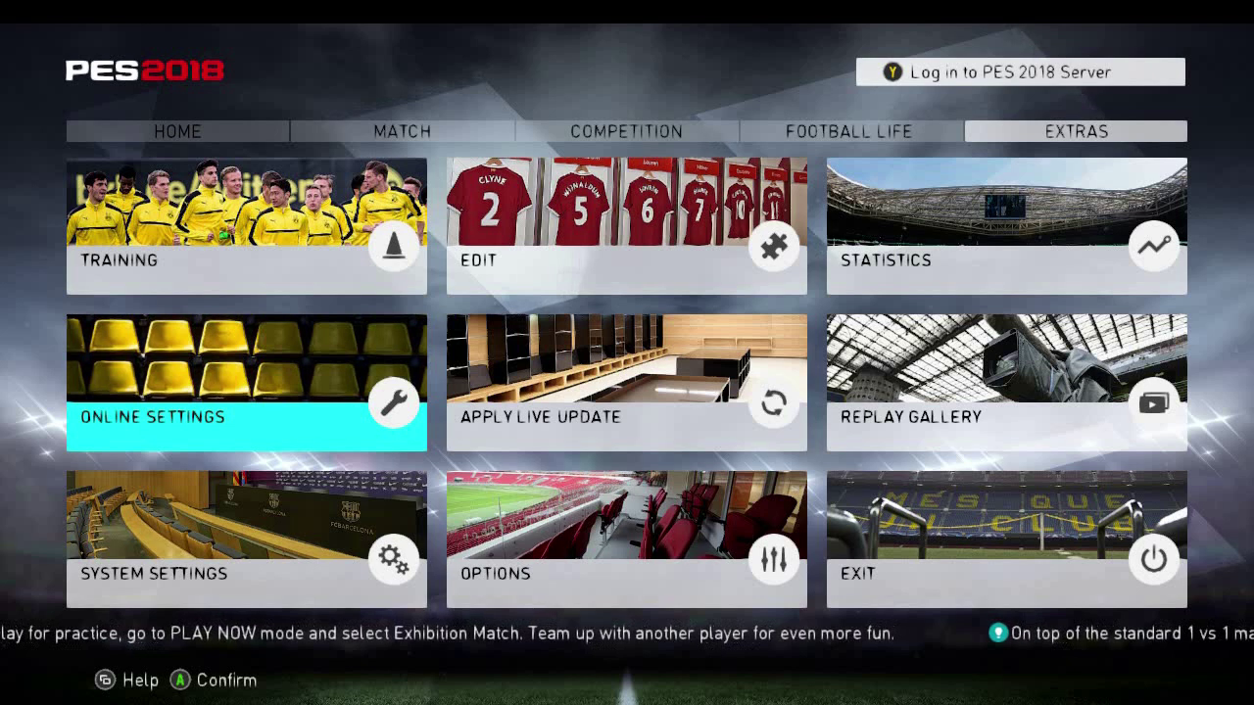
key("Down")
key("Up")
key("Down")
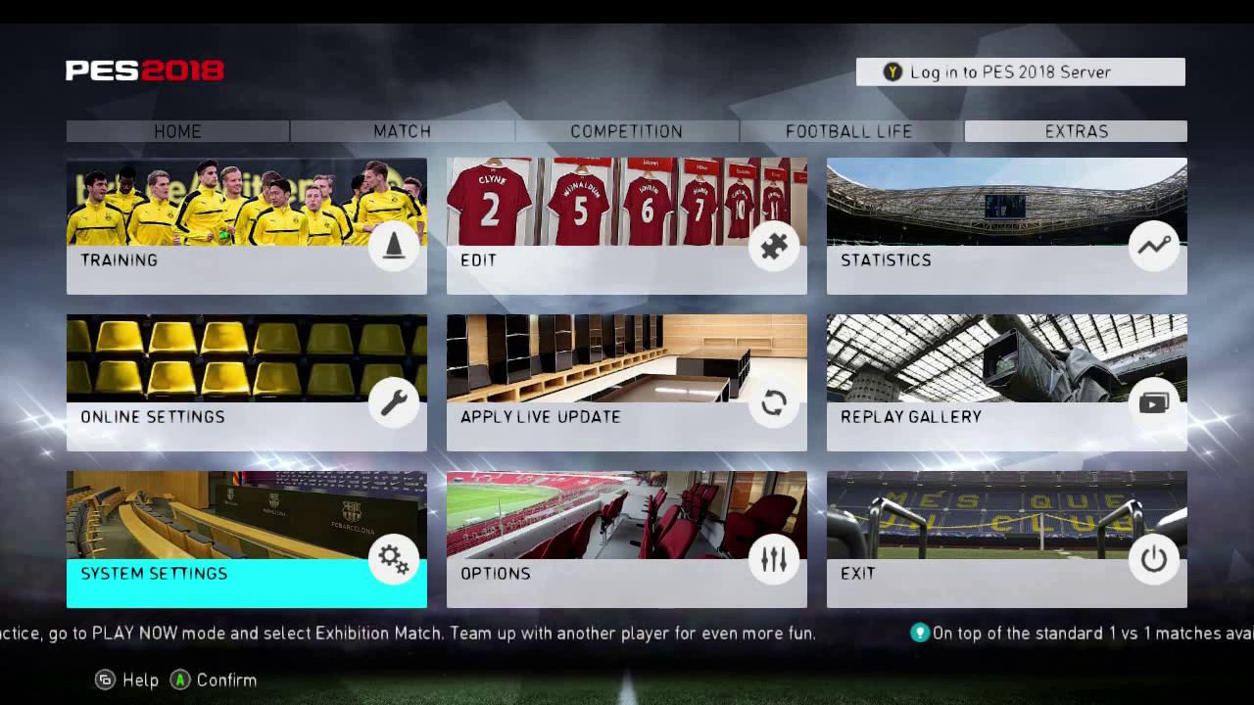
key("Right")
key("Left")
key("Return")
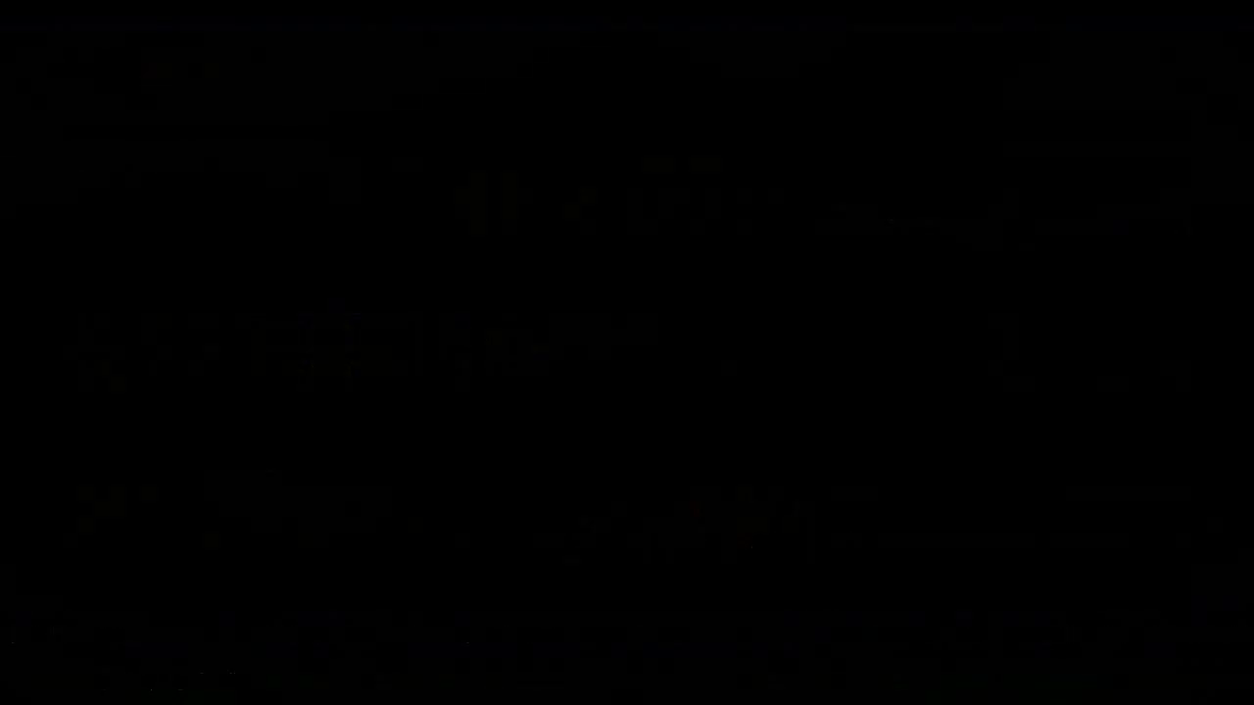
Set the image quality in Render Settings to Low
key("Down")
key("Down")
key("Down")
key("Down")
key("Up")
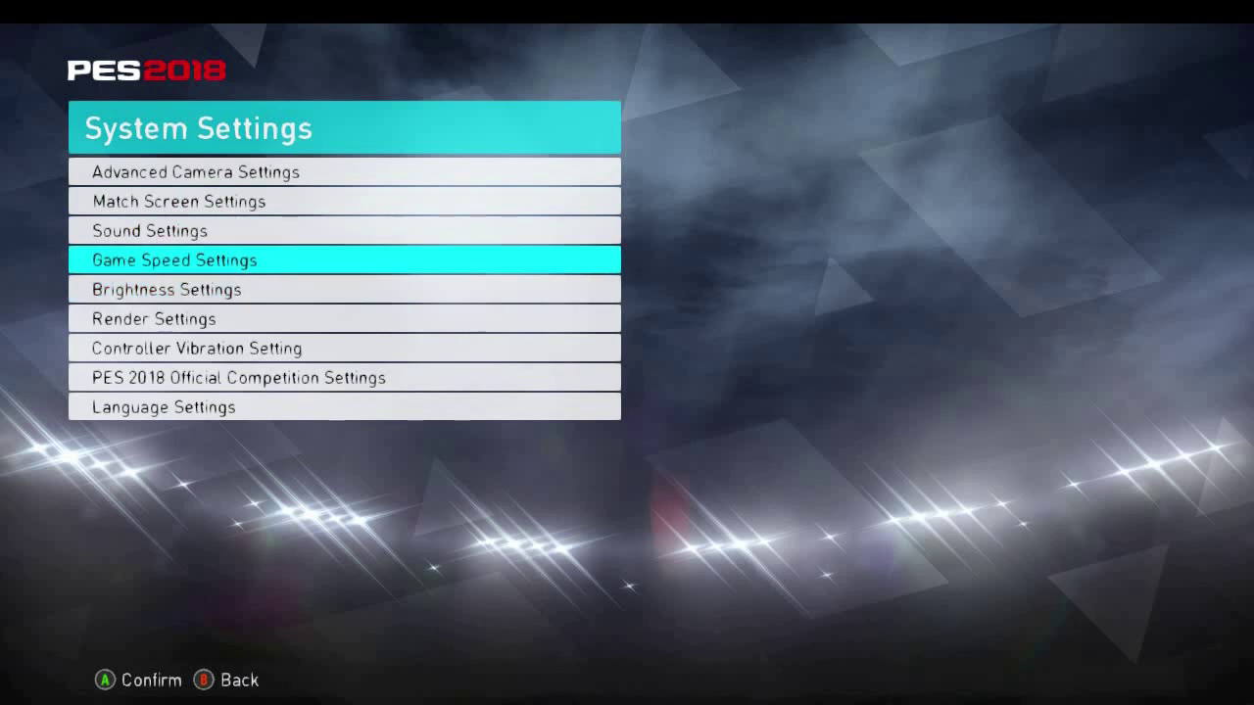
key("Down")
key("Down")
key("Return")
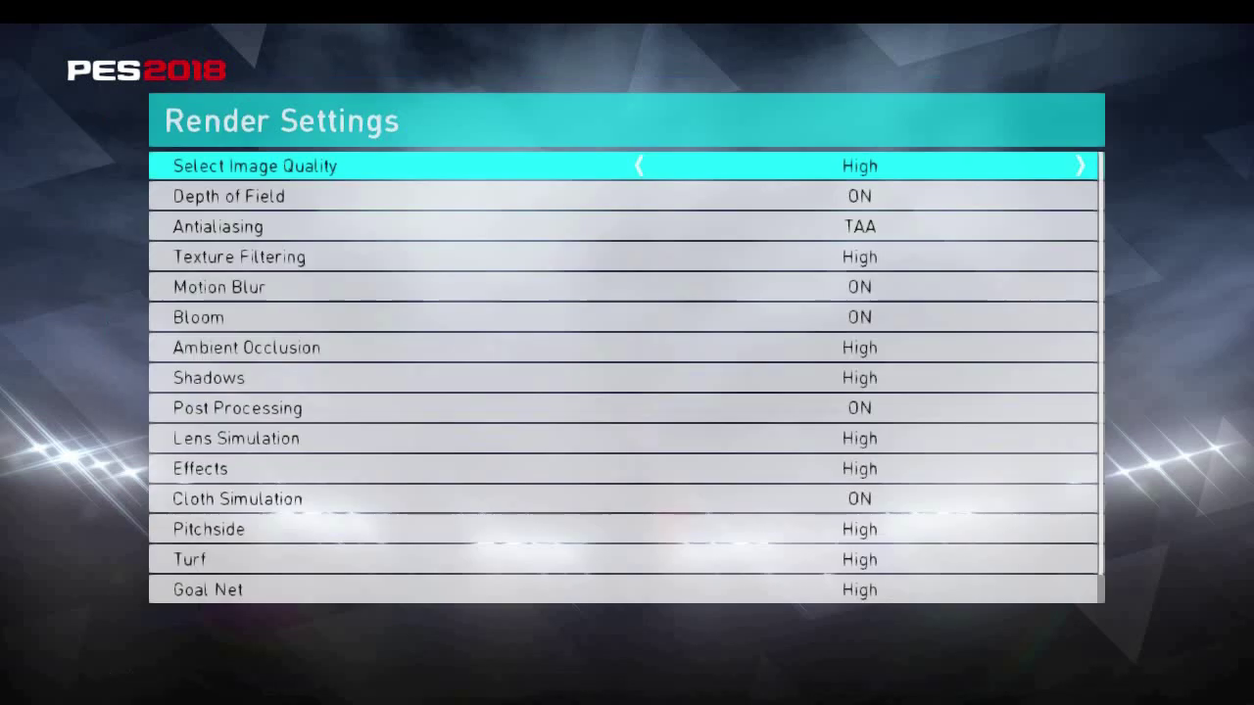
key("Left")
key("Left")
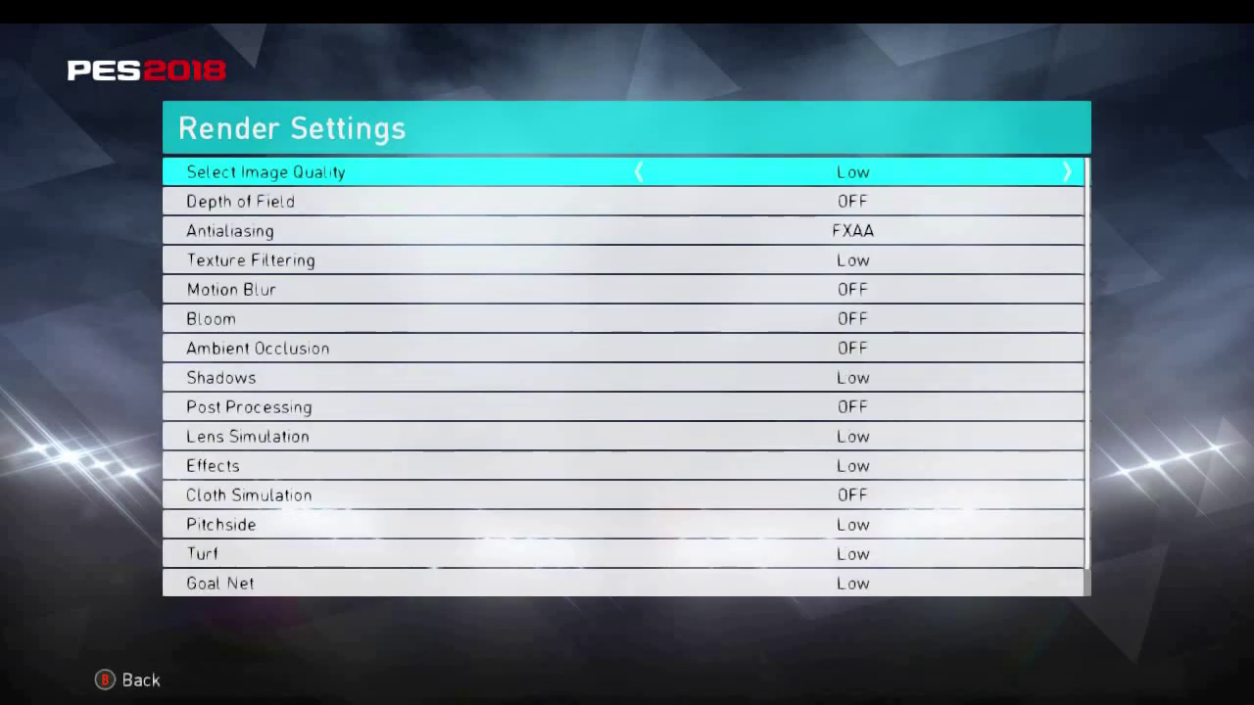
Look through the individual render settings down to Spectators and return to the game's main menu
key("Down")
key("Down")
key("Down")
key("Down")
key("Down")
key("Down")
key("Down")
key("Down")
key("Down")
key("Down")
key("Down")
key("Down")
key("Down")
key("Down")
key("Down")
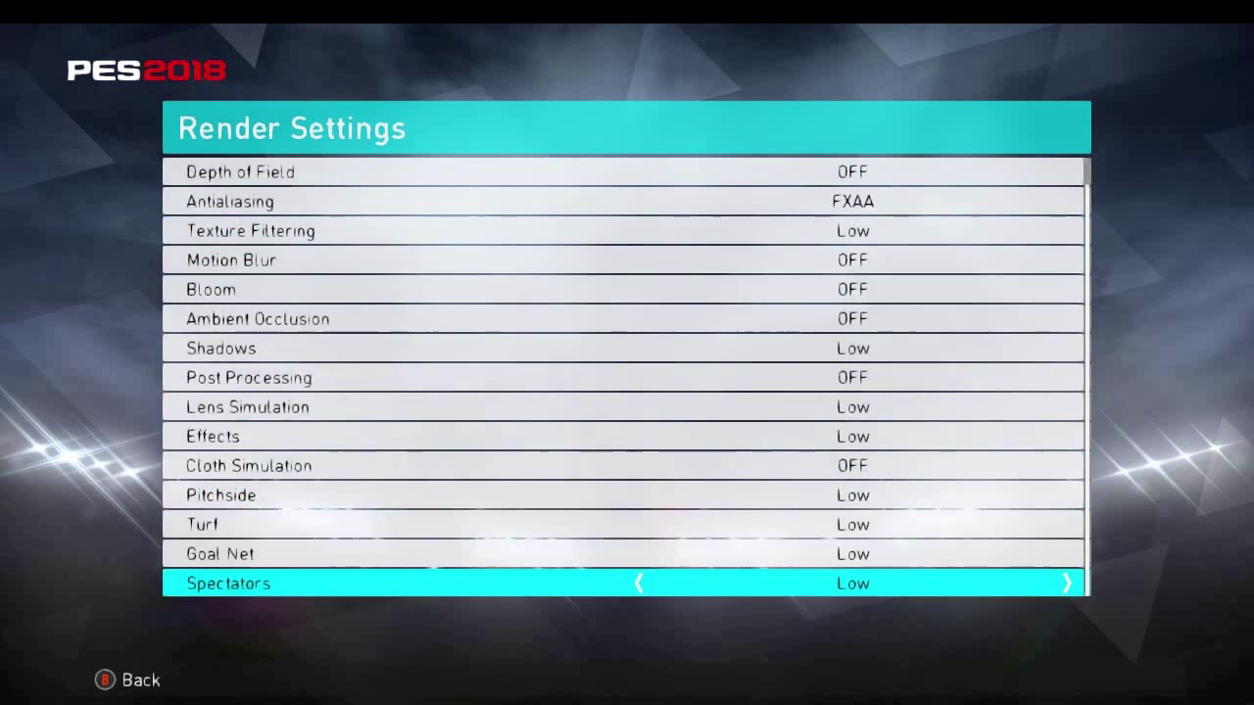
key("Escape")
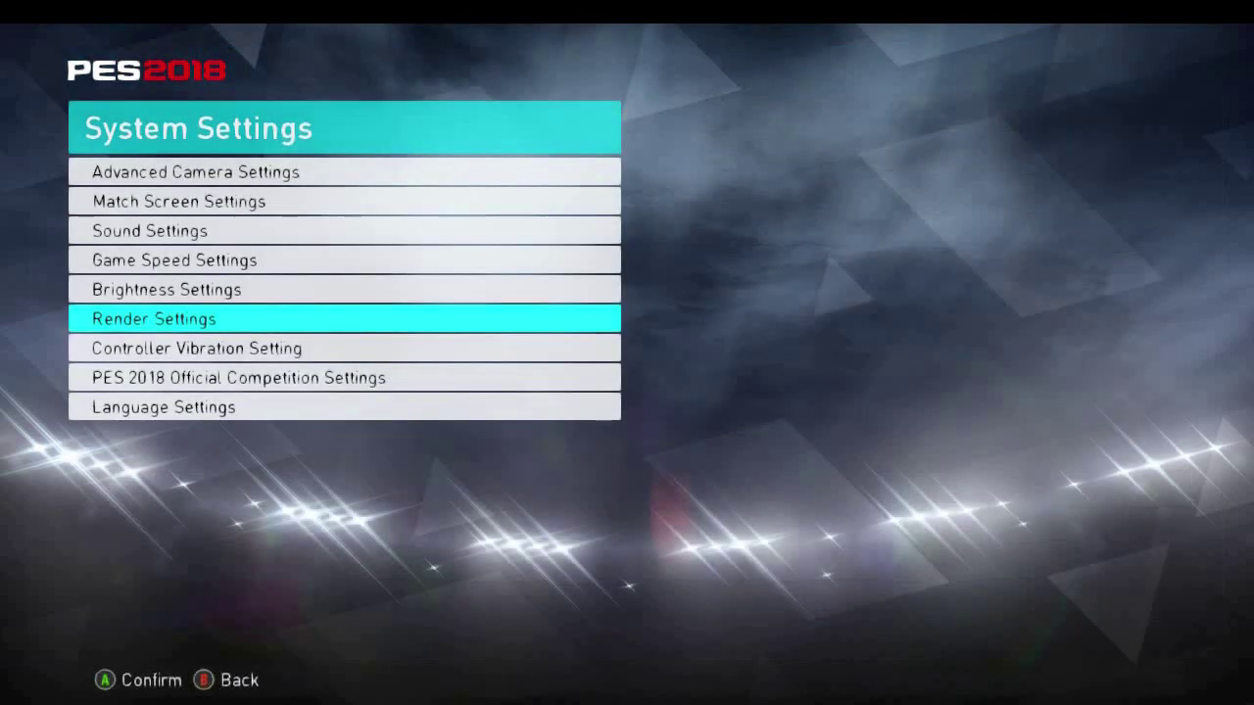
key("Escape")
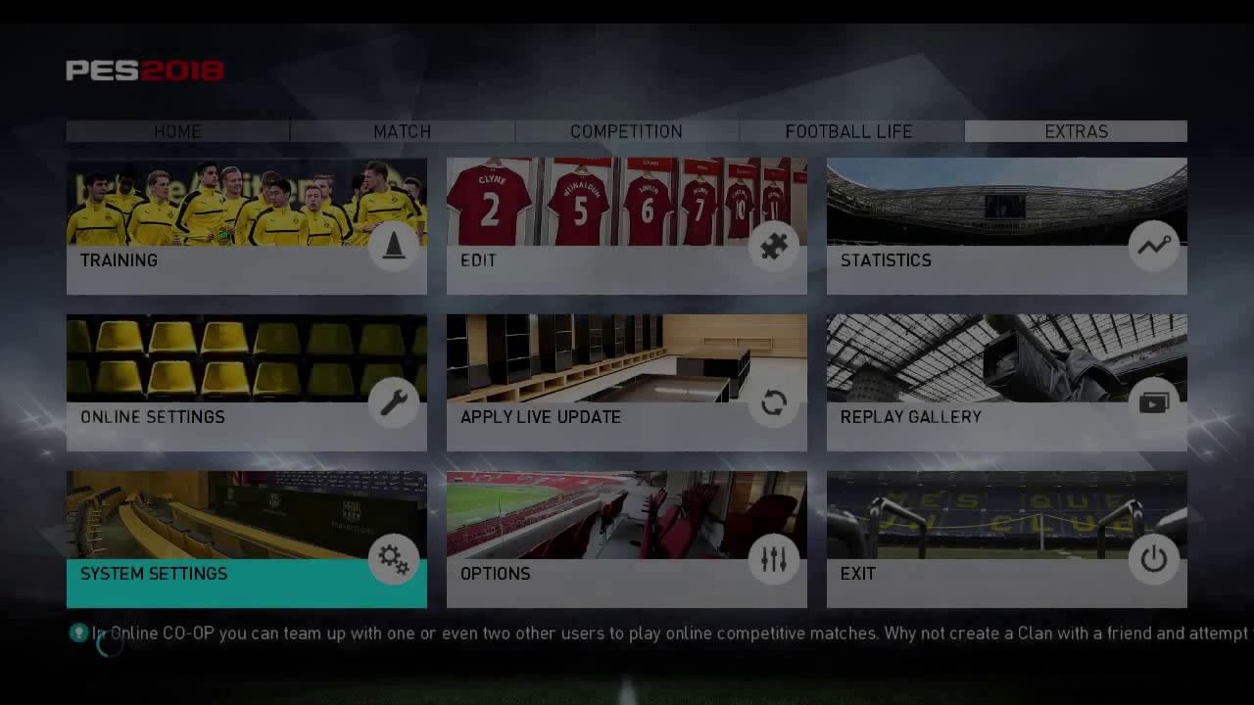
Start an Exhibition Match from Play Now in the Match section
key("Left")
key("Left")
key("Left")
key("Left")
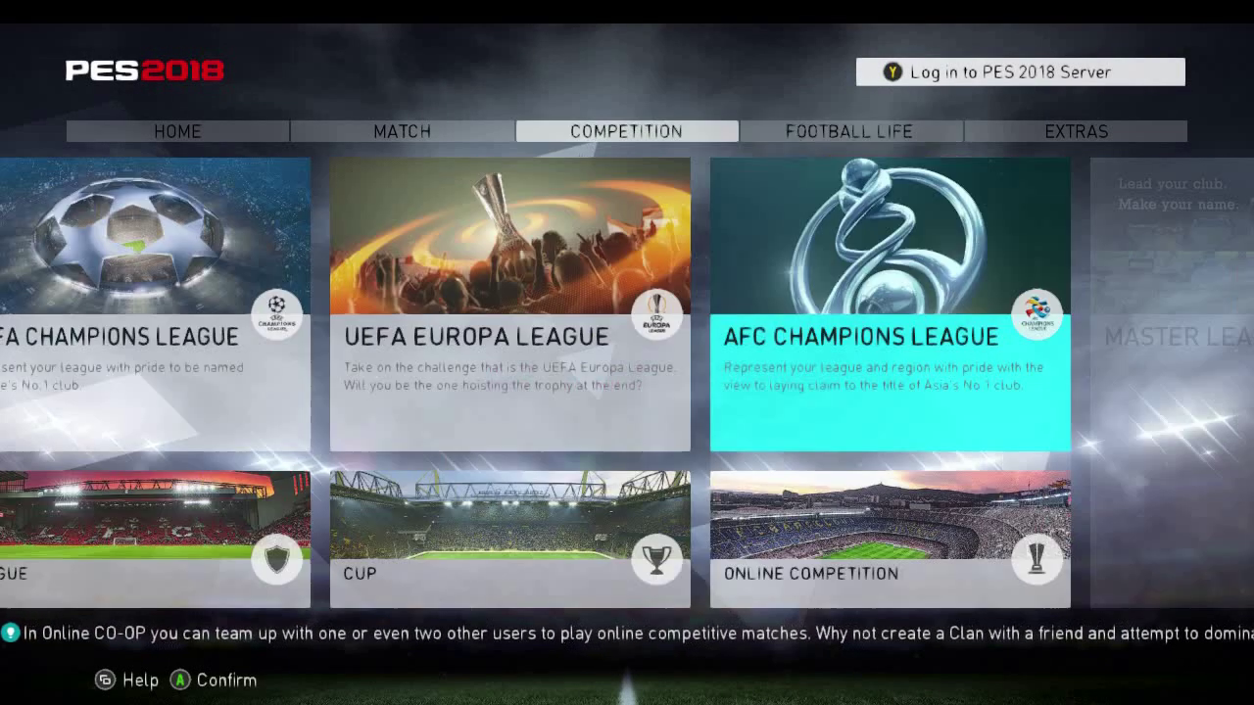
key("Left")
key("Left")
key("Left")
key("Left")
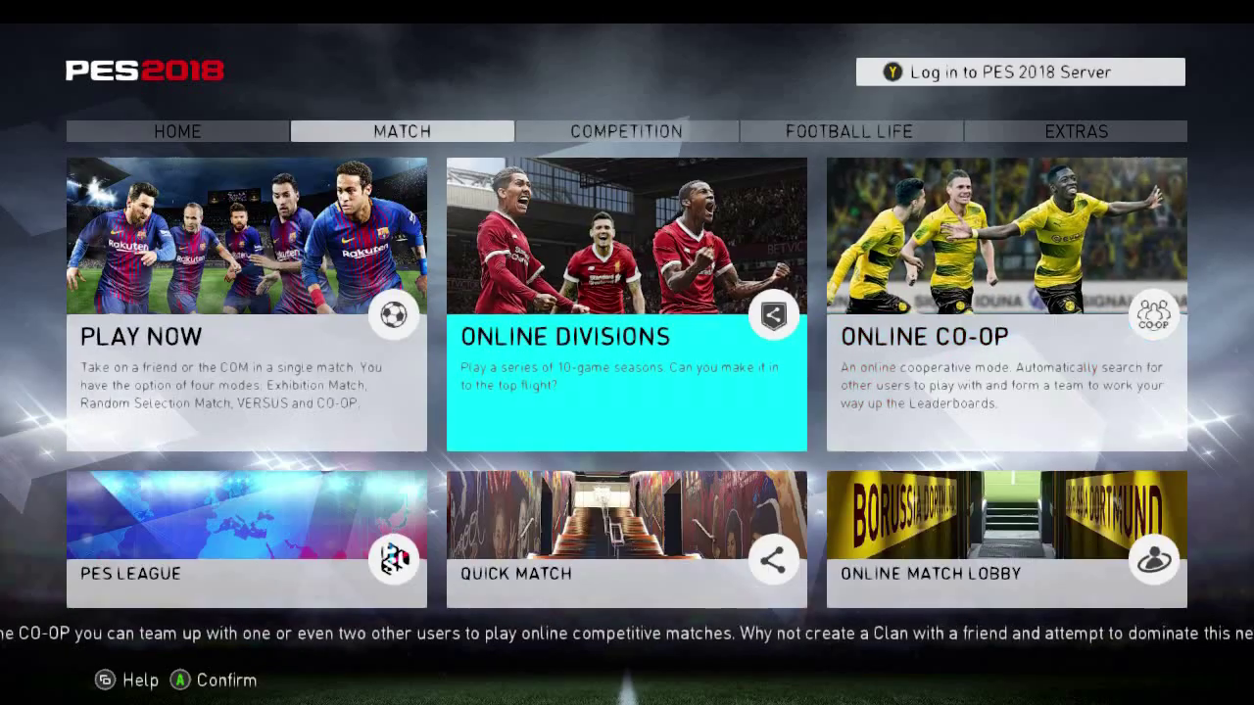
key("Left")
key("Return")
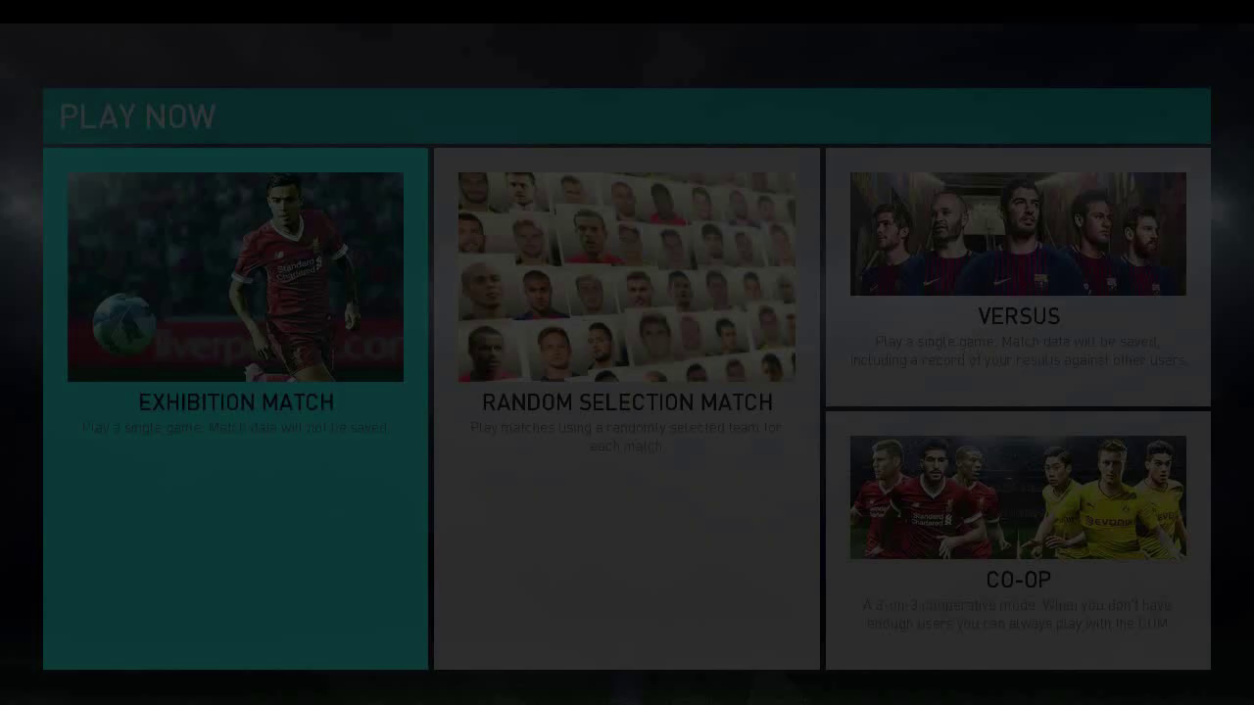
key("Return")
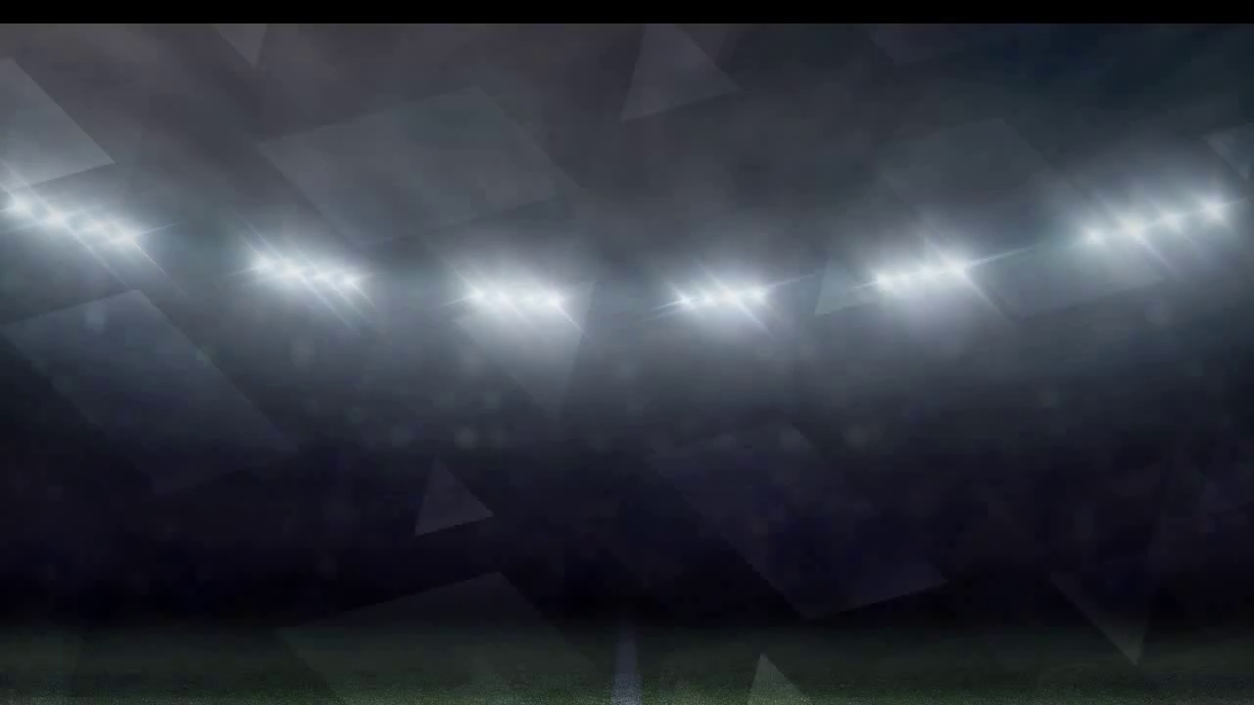
Choose FC Barcelona as the home team and a La Liga team as the away side, and continue
key("Return")
key("Return")
key("Return")
key("Return")
key("Return")
key("Return")
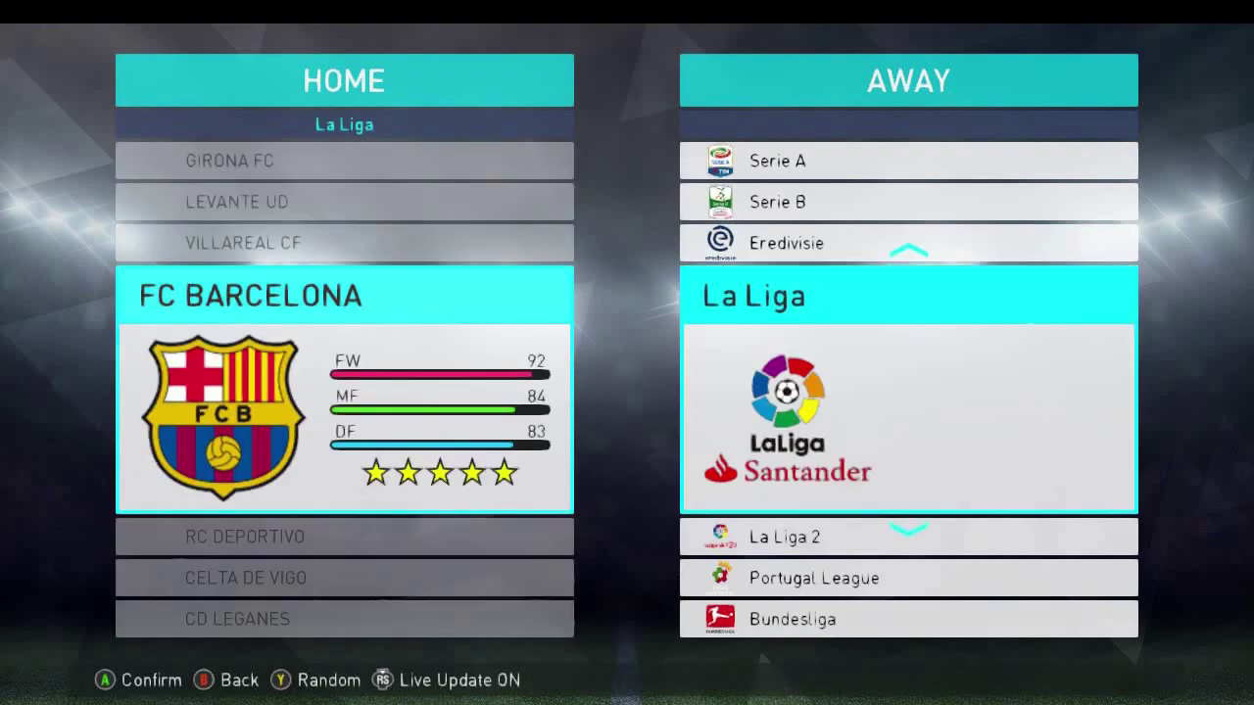
key("Return")
key("Return")
key("Return")
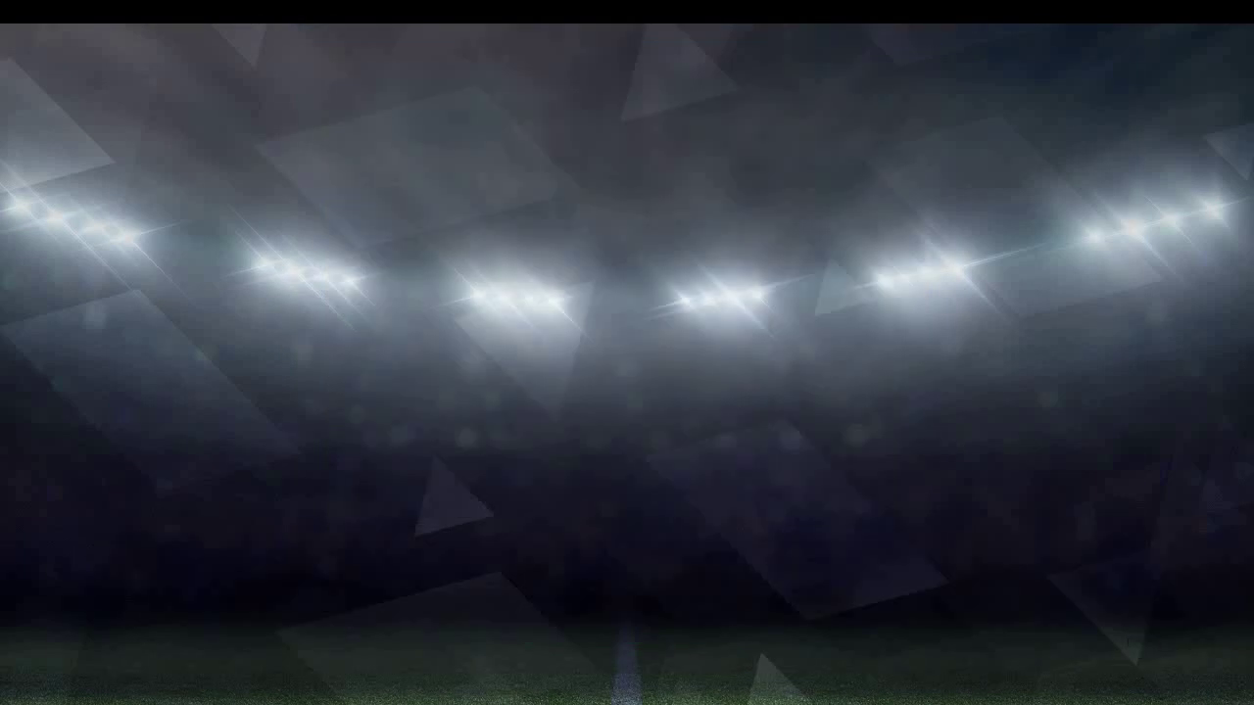